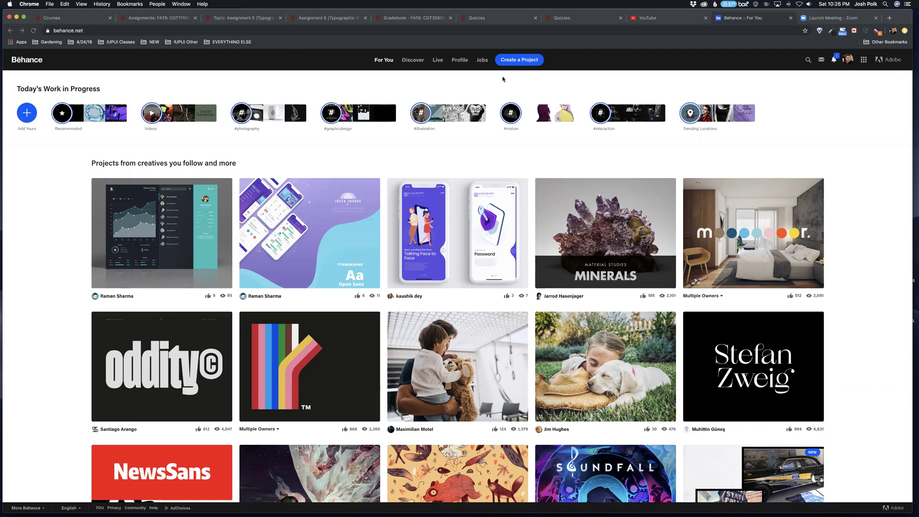
Go to your own profile from the avatar menu and close the Profile Checklist panel
{"action": "left_click", "coordinate": [847, 61]}
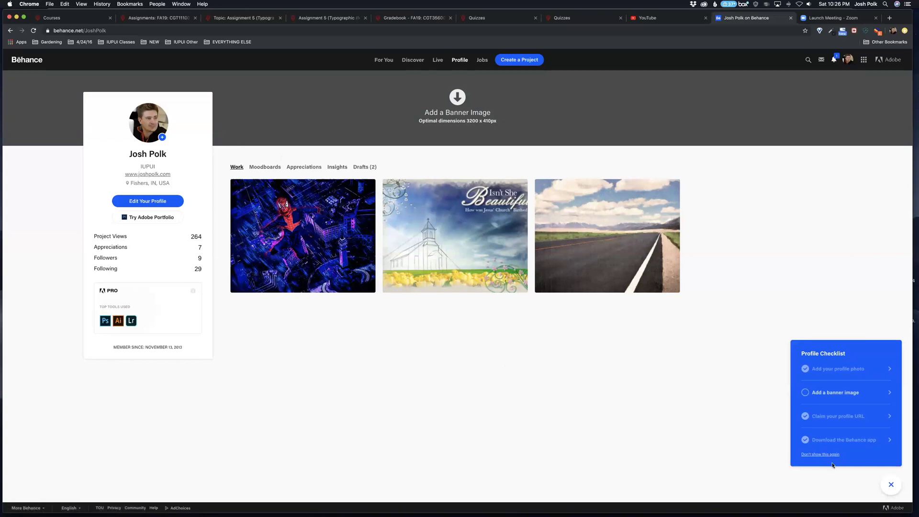
{"action": "left_click", "coordinate": [884, 478]}
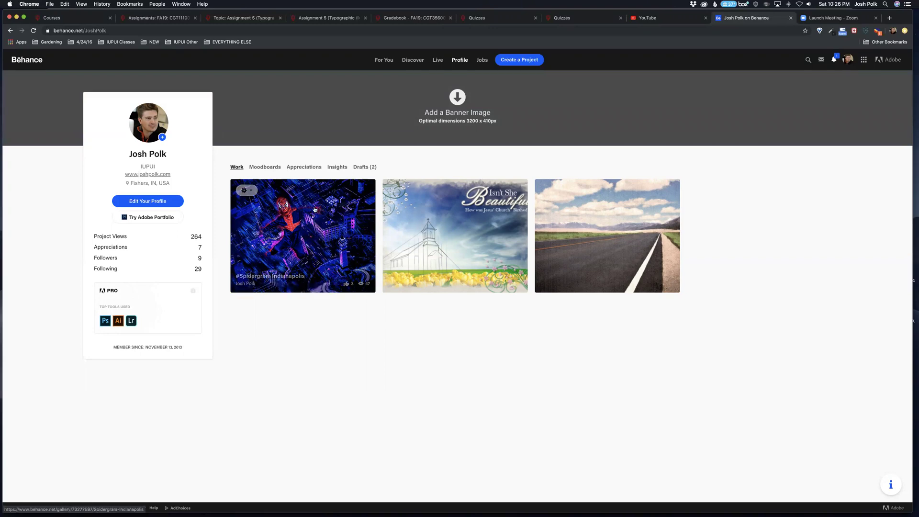
Open the #Spidergram Indianapolis project and view its Spider-Man image full screen
{"action": "left_click", "coordinate": [310, 206]}
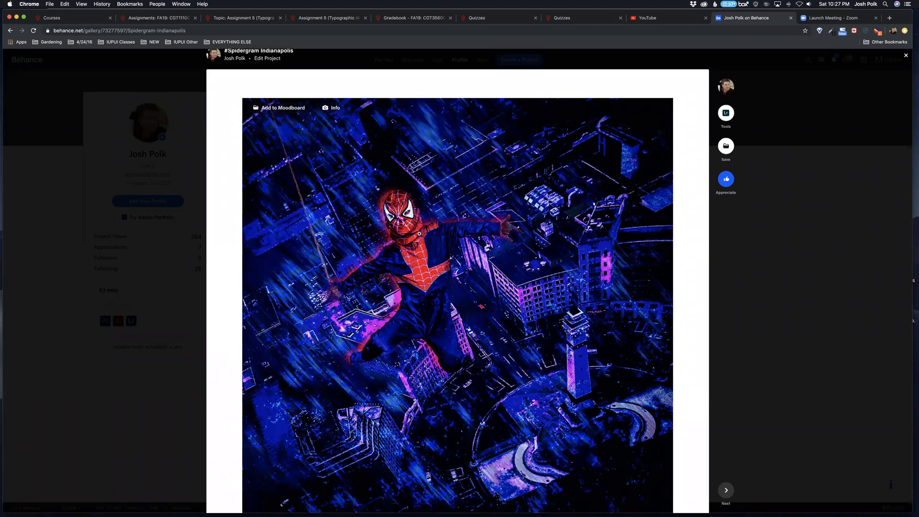
{"action": "scroll", "coordinate": [419, 234], "scroll_direction": "down", "scroll_amount": 6}
{"action": "scroll", "coordinate": [419, 234], "scroll_direction": "down", "scroll_amount": 15}
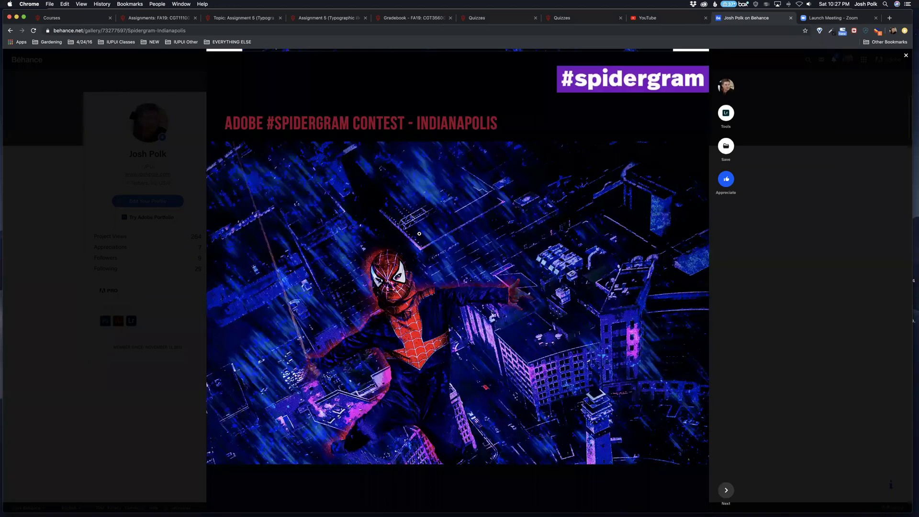
{"action": "scroll", "coordinate": [419, 234], "scroll_direction": "down", "scroll_amount": 7}
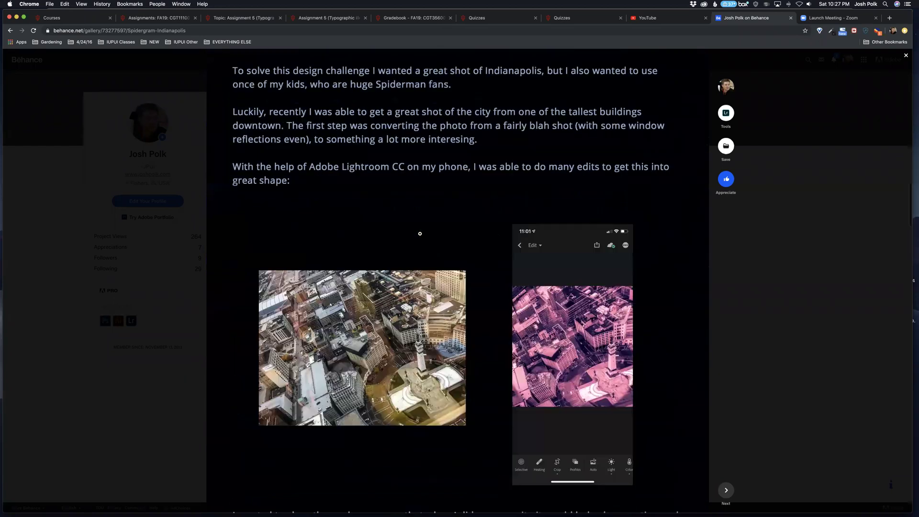
{"action": "scroll", "coordinate": [419, 234], "scroll_direction": "up", "scroll_amount": 20}
{"action": "left_click", "coordinate": [407, 233]}
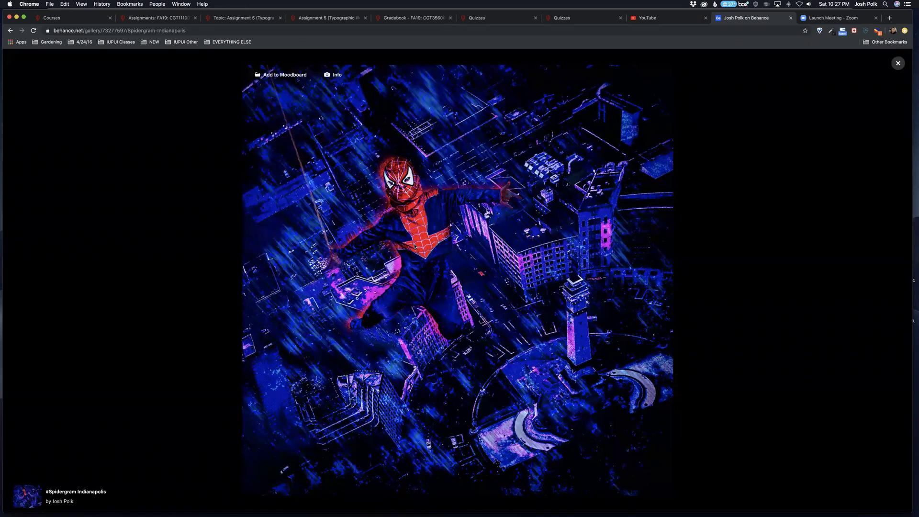
{"action": "left_click", "coordinate": [410, 243]}
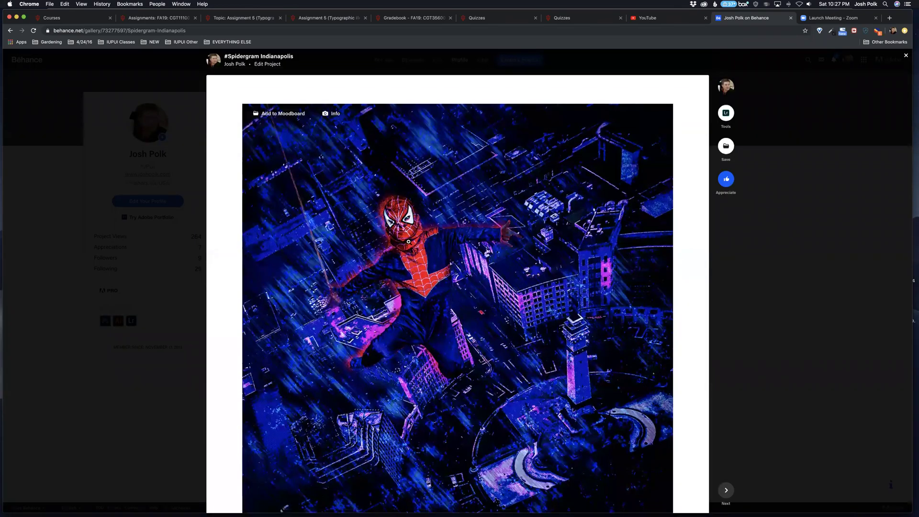
Scroll through the rest of the project's images and write-up
{"action": "scroll", "coordinate": [405, 241], "scroll_direction": "down", "scroll_amount": 3}
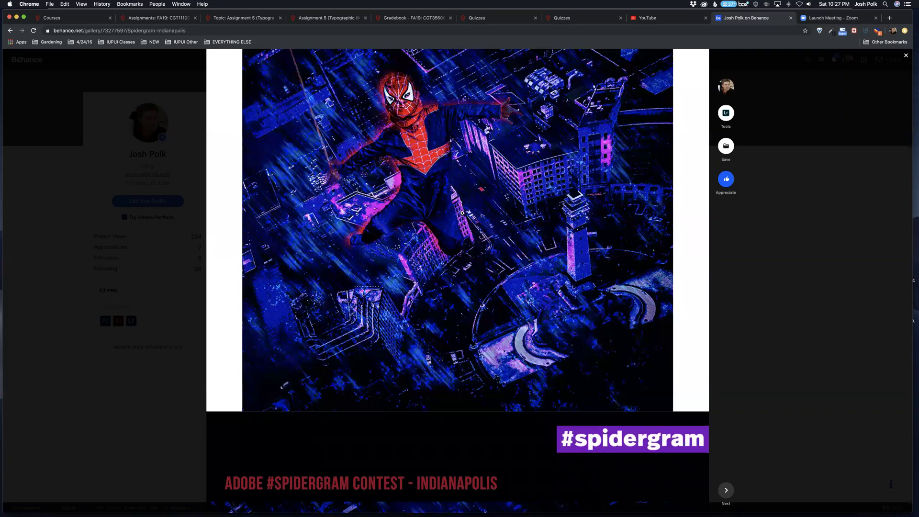
{"action": "scroll", "coordinate": [462, 212], "scroll_direction": "down", "scroll_amount": 10}
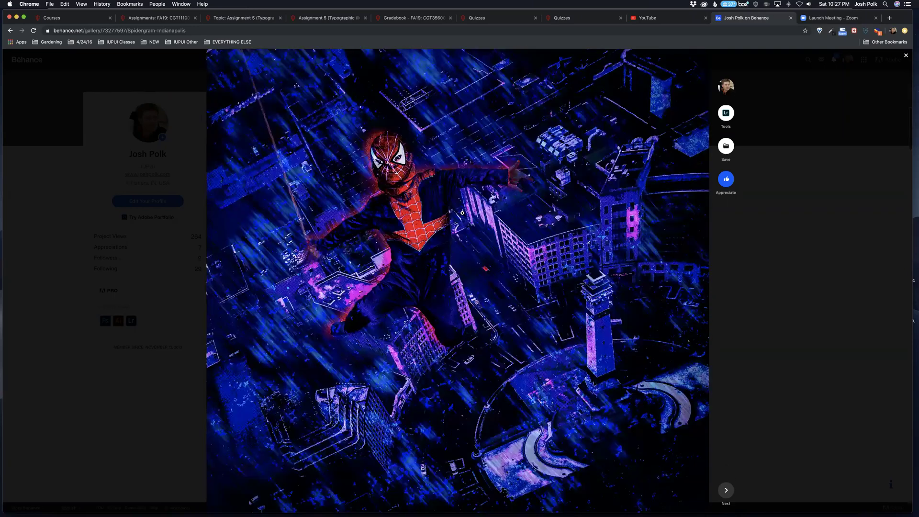
{"action": "scroll", "coordinate": [462, 213], "scroll_direction": "down", "scroll_amount": 10}
{"action": "scroll", "coordinate": [430, 191], "scroll_direction": "up", "scroll_amount": 3}
{"action": "scroll", "coordinate": [383, 144], "scroll_direction": "down", "scroll_amount": 8}
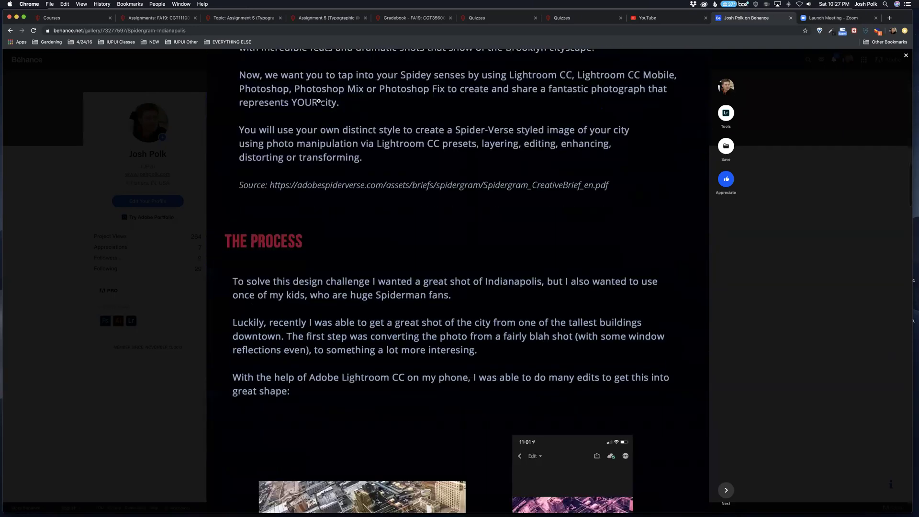
{"action": "scroll", "coordinate": [318, 101], "scroll_direction": "up", "scroll_amount": 1}
{"action": "scroll", "coordinate": [345, 134], "scroll_direction": "down", "scroll_amount": 5}
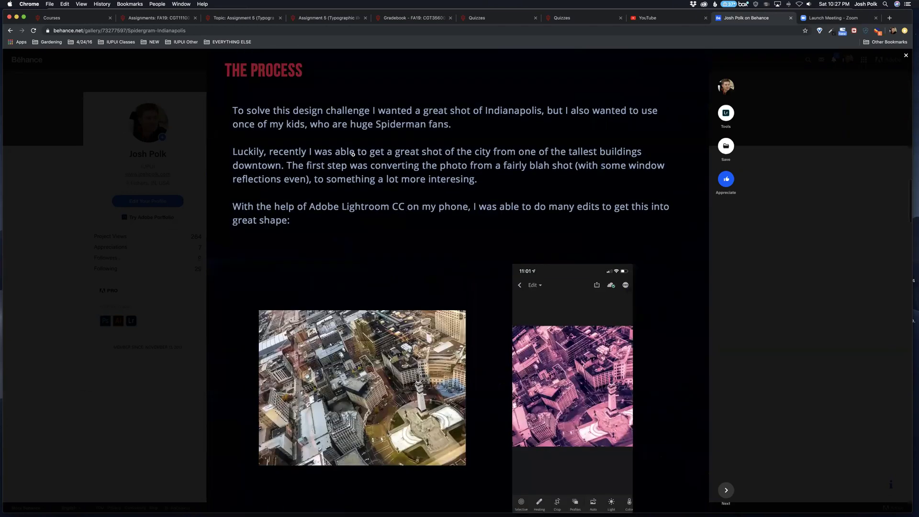
{"action": "scroll", "coordinate": [352, 154], "scroll_direction": "down", "scroll_amount": 5}
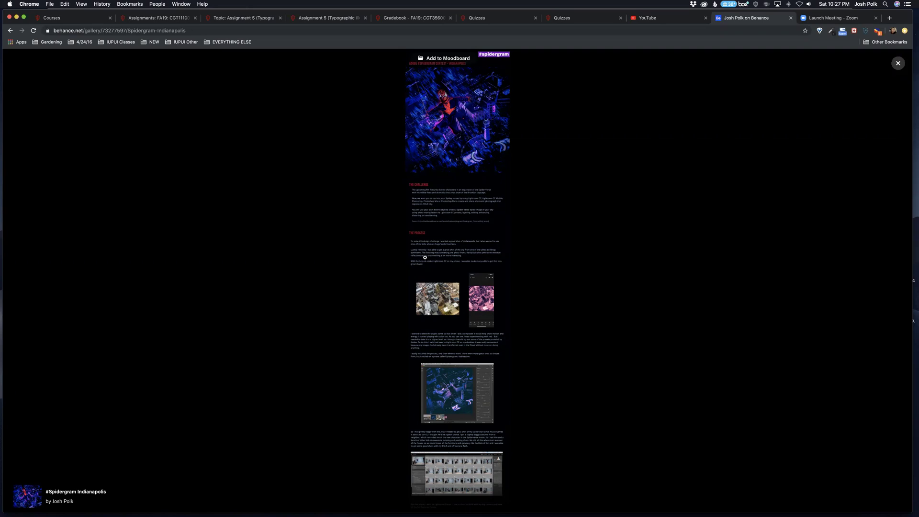
Restore the zoomed image and scroll down through the project sections
{"action": "left_click", "coordinate": [453, 251]}
{"action": "scroll", "coordinate": [455, 267], "scroll_direction": "down", "scroll_amount": 20}
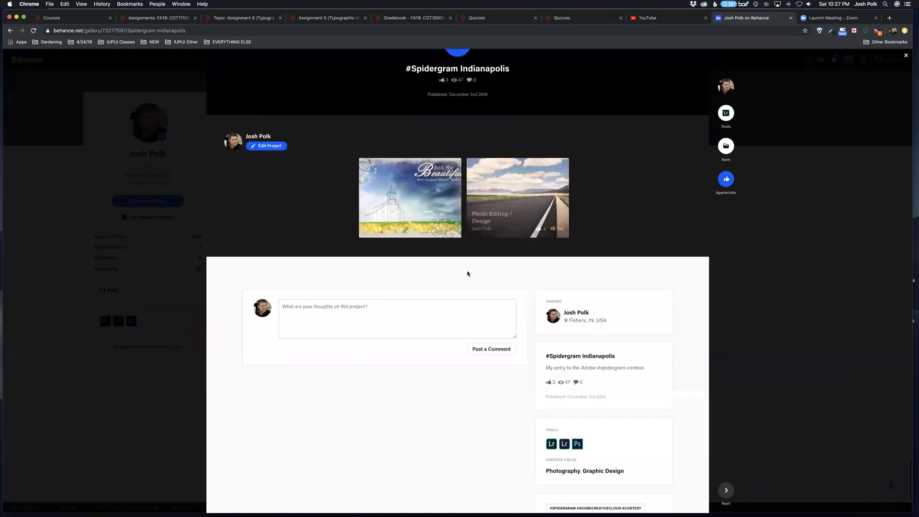
{"action": "scroll", "coordinate": [468, 274], "scroll_direction": "up", "scroll_amount": 20}
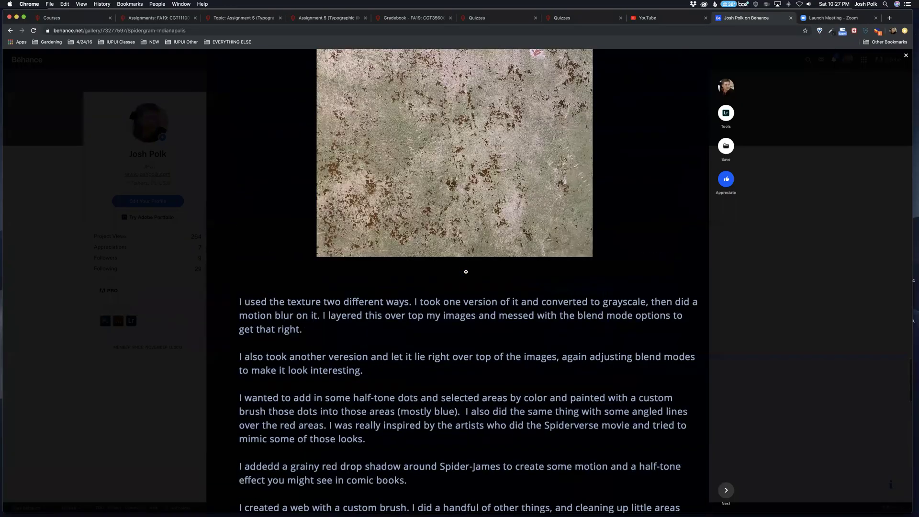
{"action": "scroll", "coordinate": [466, 271], "scroll_direction": "down", "scroll_amount": 10}
{"action": "scroll", "coordinate": [451, 207], "scroll_direction": "down", "scroll_amount": 3}
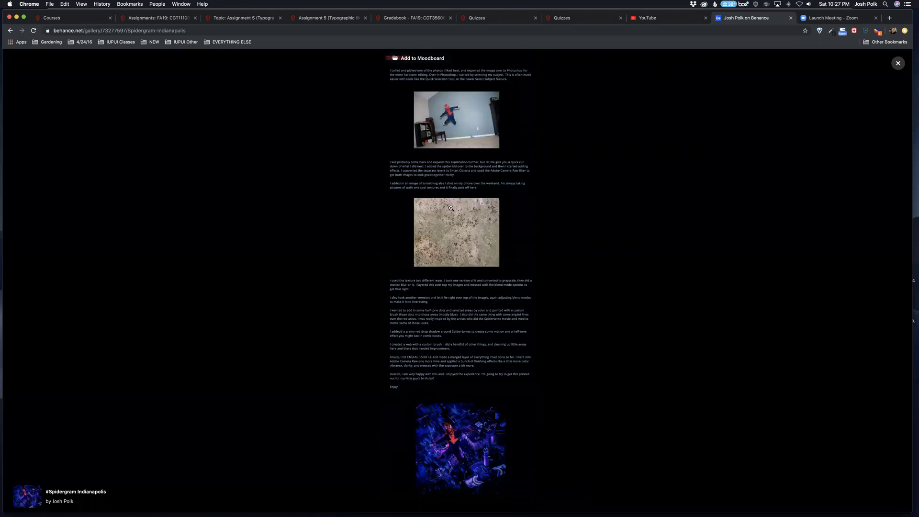
Return the overview to full size, browse the sections again, and close the project viewer
{"action": "left_click", "coordinate": [451, 208]}
{"action": "scroll", "coordinate": [449, 208], "scroll_direction": "up", "scroll_amount": 5}
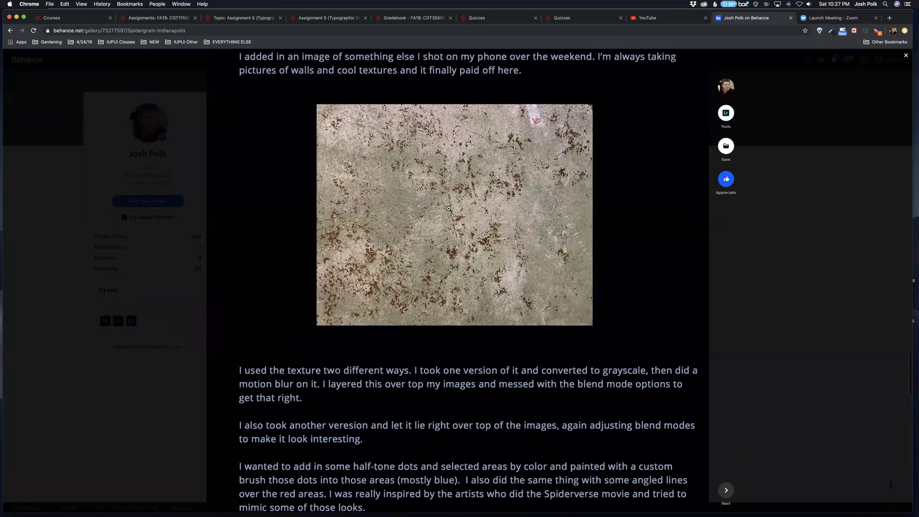
{"action": "scroll", "coordinate": [450, 208], "scroll_direction": "up", "scroll_amount": 15}
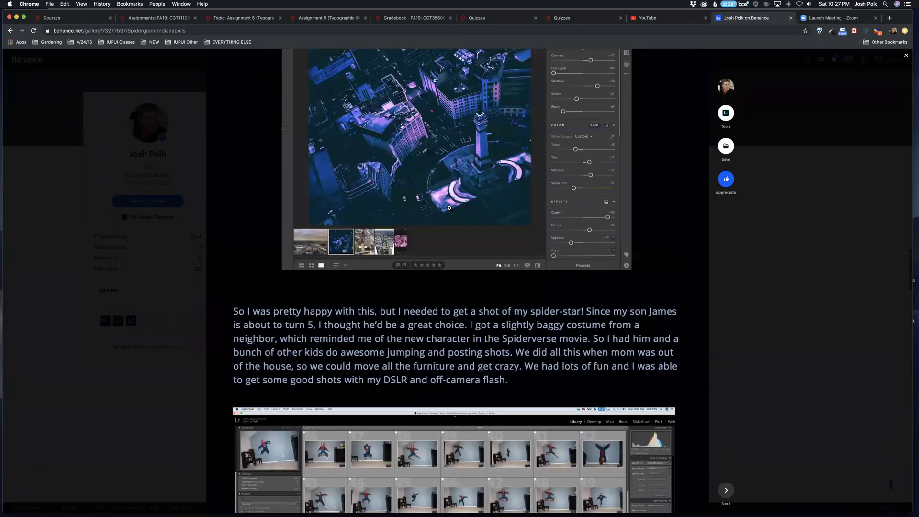
{"action": "scroll", "coordinate": [450, 207], "scroll_direction": "up", "scroll_amount": 15}
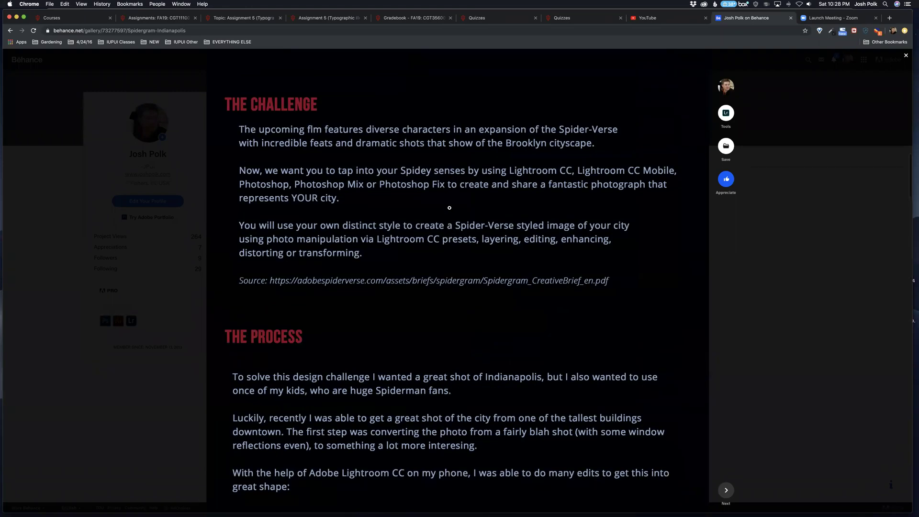
{"action": "scroll", "coordinate": [449, 208], "scroll_direction": "down", "scroll_amount": 10}
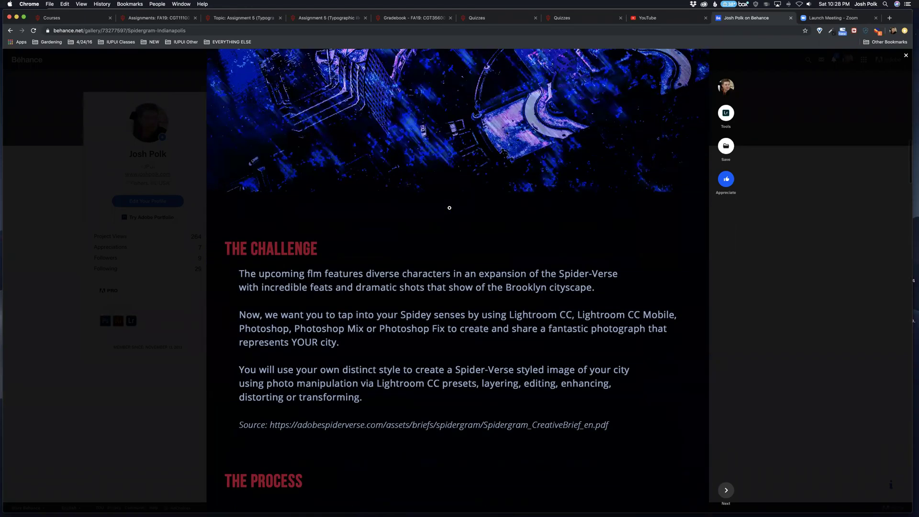
{"action": "scroll", "coordinate": [449, 207], "scroll_direction": "up", "scroll_amount": 15}
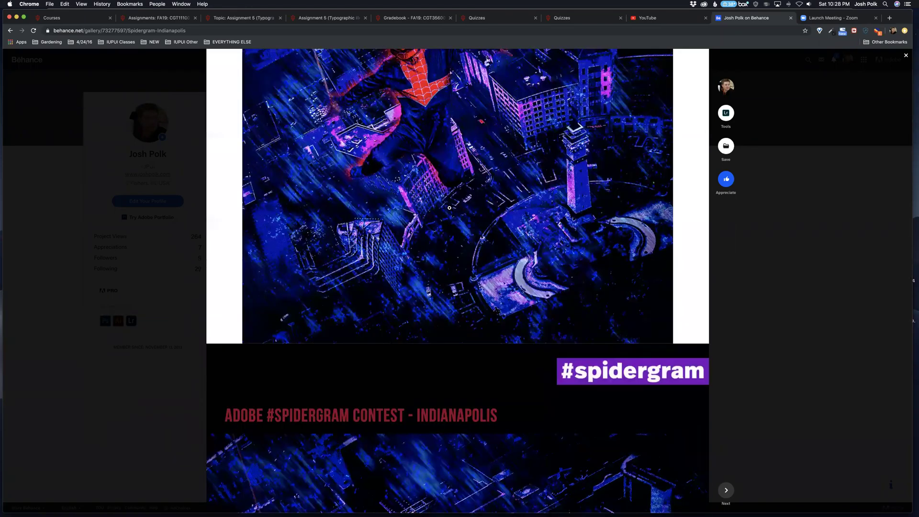
{"action": "scroll", "coordinate": [449, 208], "scroll_direction": "down", "scroll_amount": 10}
{"action": "scroll", "coordinate": [449, 207], "scroll_direction": "up", "scroll_amount": 5}
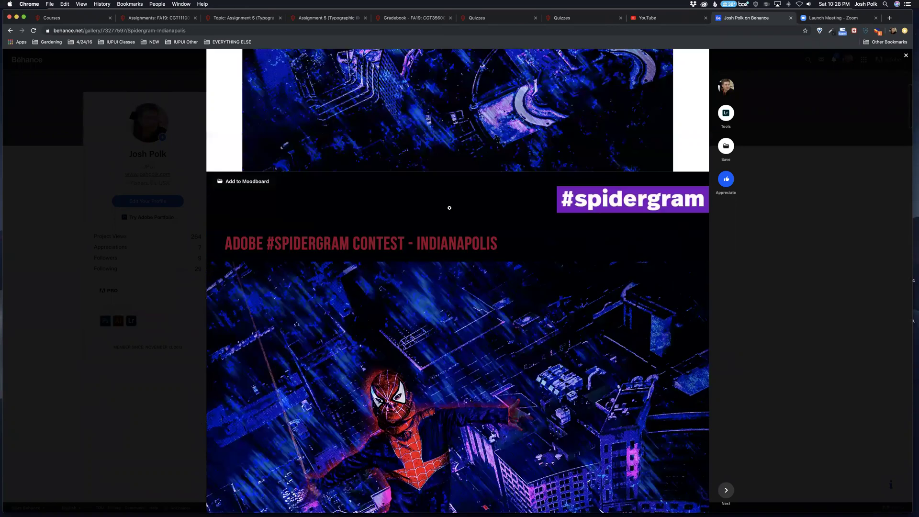
{"action": "scroll", "coordinate": [450, 208], "scroll_direction": "up", "scroll_amount": 6}
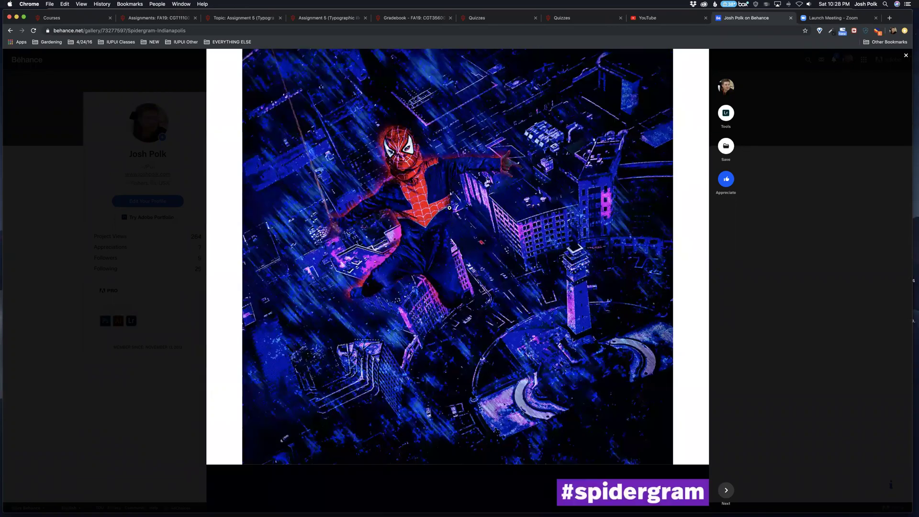
{"action": "scroll", "coordinate": [449, 208], "scroll_direction": "down", "scroll_amount": 15}
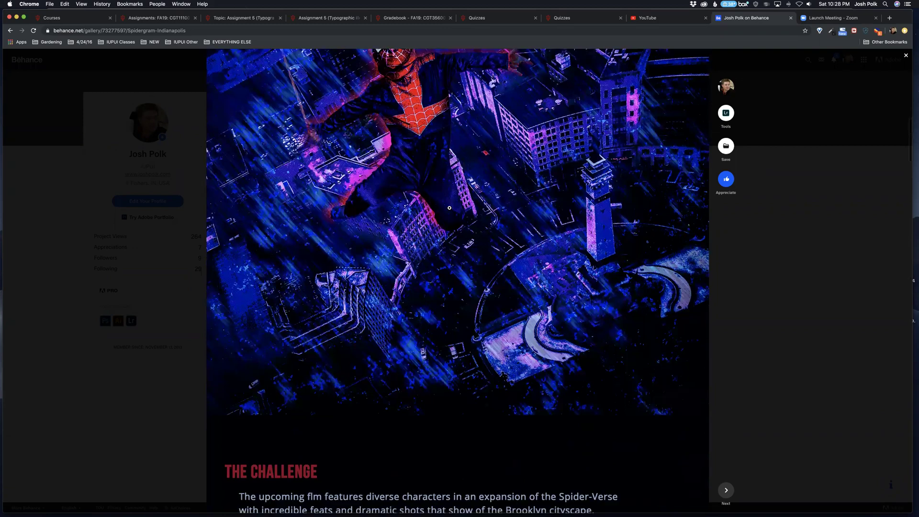
{"action": "scroll", "coordinate": [449, 208], "scroll_direction": "down", "scroll_amount": 15}
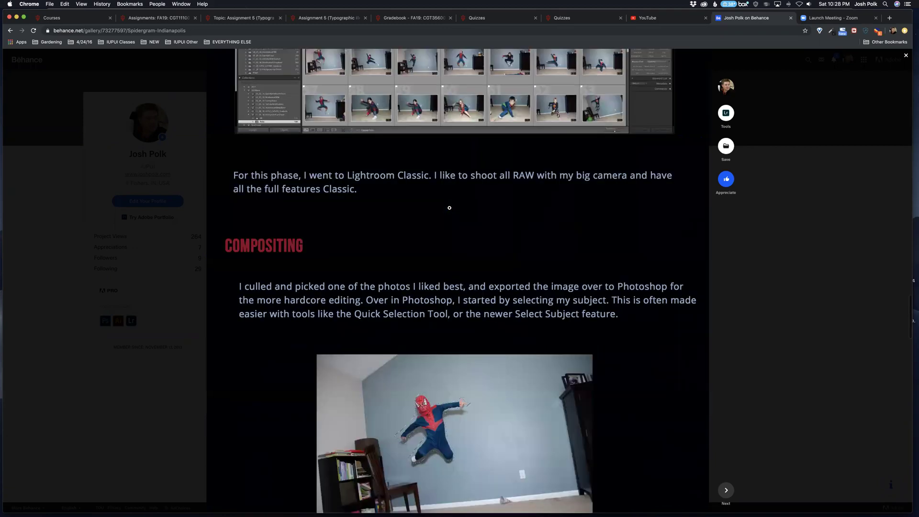
{"action": "scroll", "coordinate": [449, 208], "scroll_direction": "up", "scroll_amount": 10}
{"action": "scroll", "coordinate": [449, 208], "scroll_direction": "up", "scroll_amount": 10}
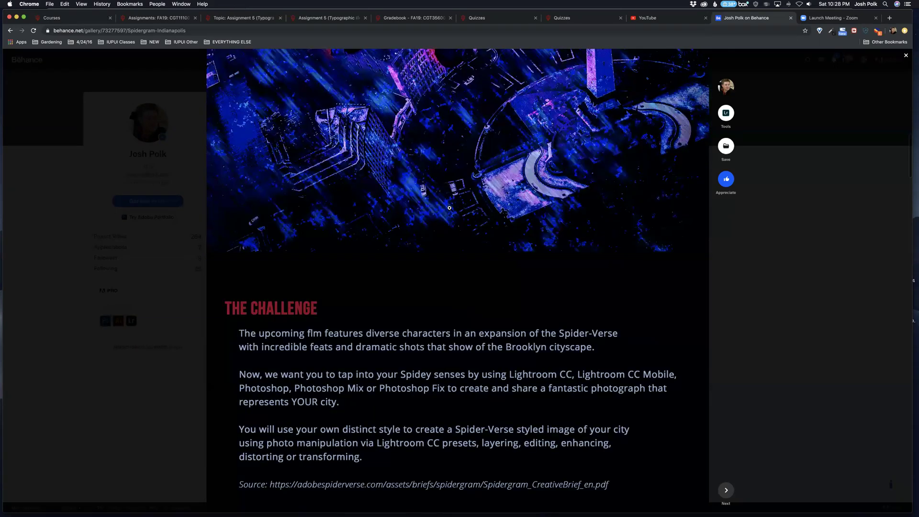
{"action": "scroll", "coordinate": [449, 208], "scroll_direction": "down", "scroll_amount": 2}
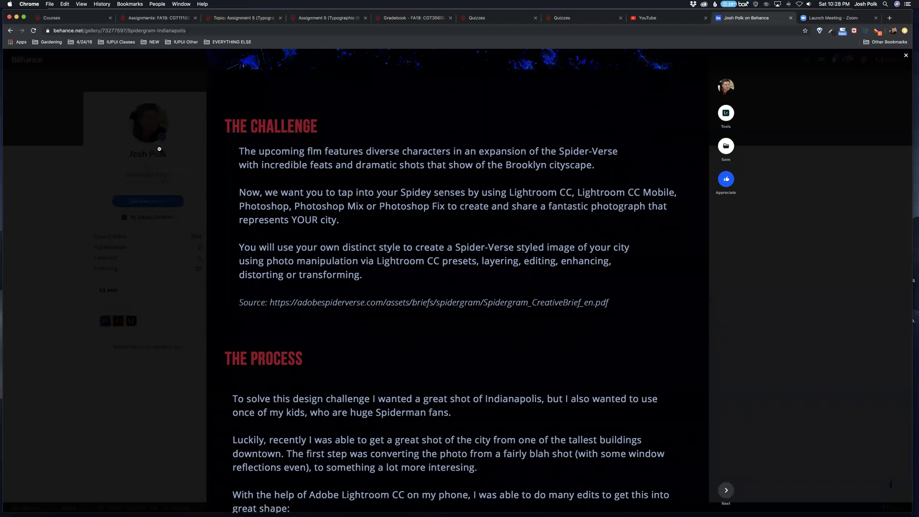
{"action": "left_click", "coordinate": [167, 162]}
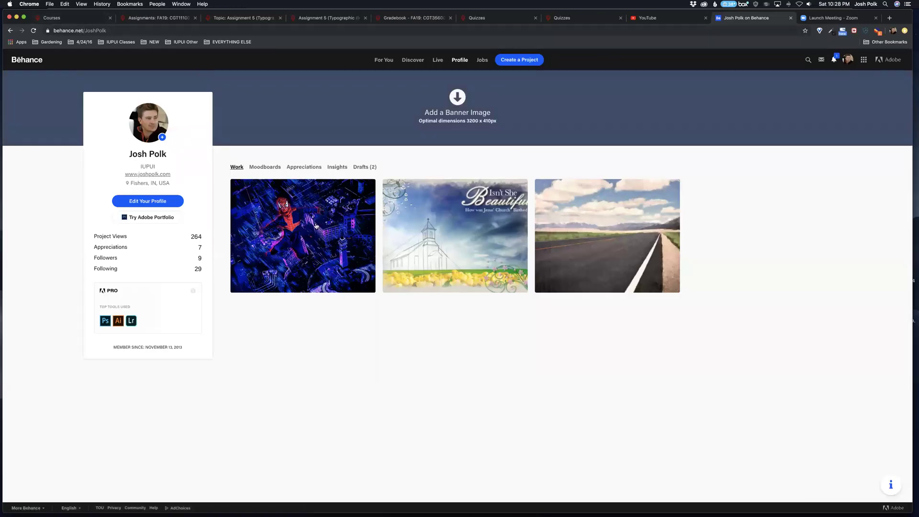
{"action": "left_click", "coordinate": [330, 221]}
{"action": "scroll", "coordinate": [331, 221], "scroll_direction": "down", "scroll_amount": 10}
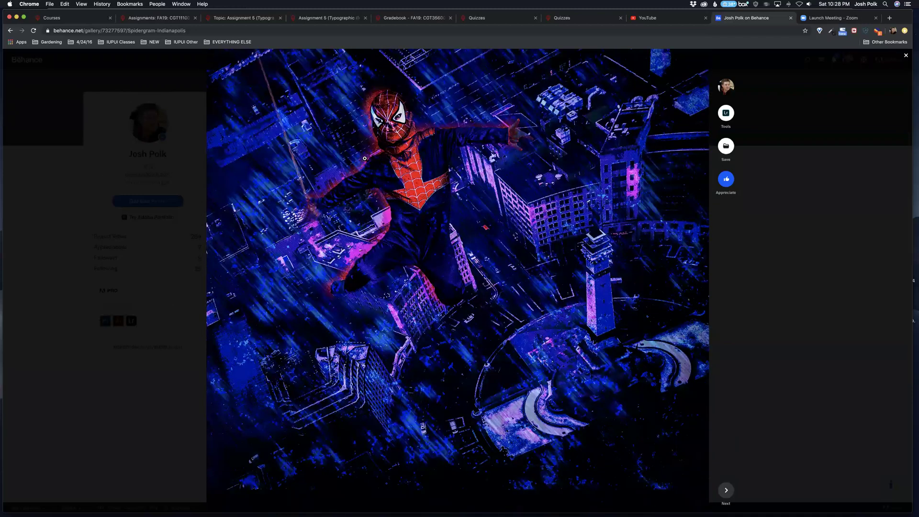
{"action": "right_click", "coordinate": [365, 158]}
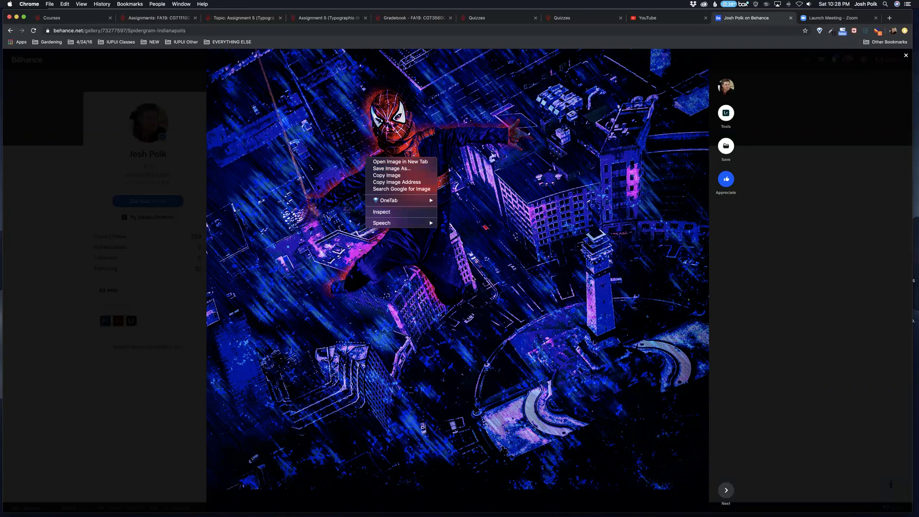
{"action": "key", "text": "Escape"}
{"action": "key", "text": "Escape"}
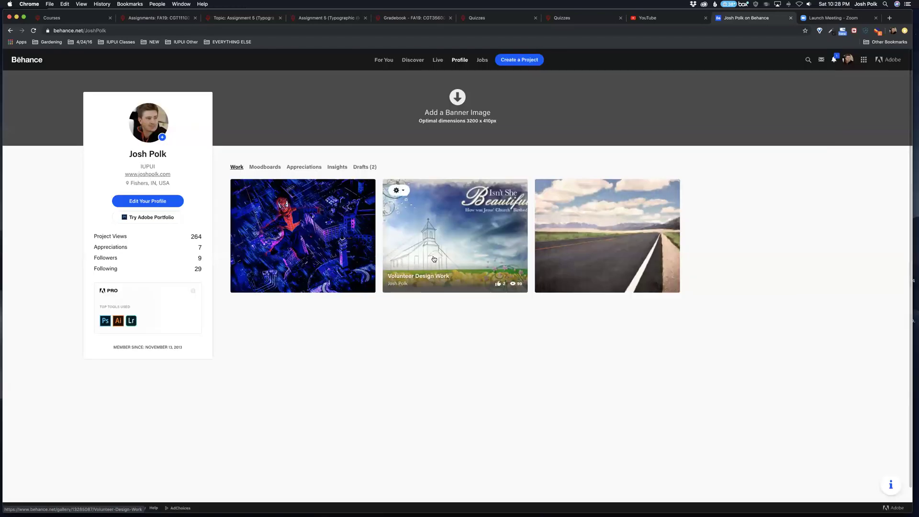
{"action": "left_click", "coordinate": [348, 261]}
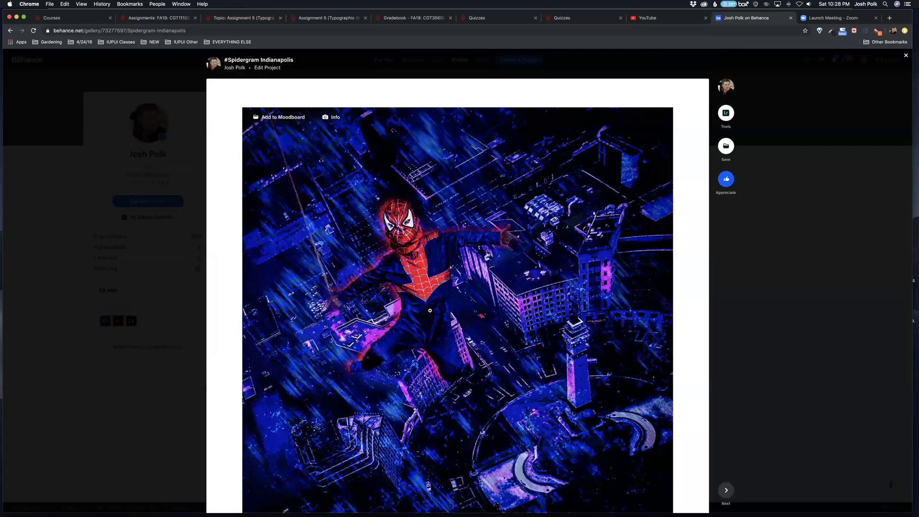
{"action": "scroll", "coordinate": [414, 280], "scroll_direction": "down", "scroll_amount": 5}
{"action": "scroll", "coordinate": [413, 279], "scroll_direction": "down", "scroll_amount": 3}
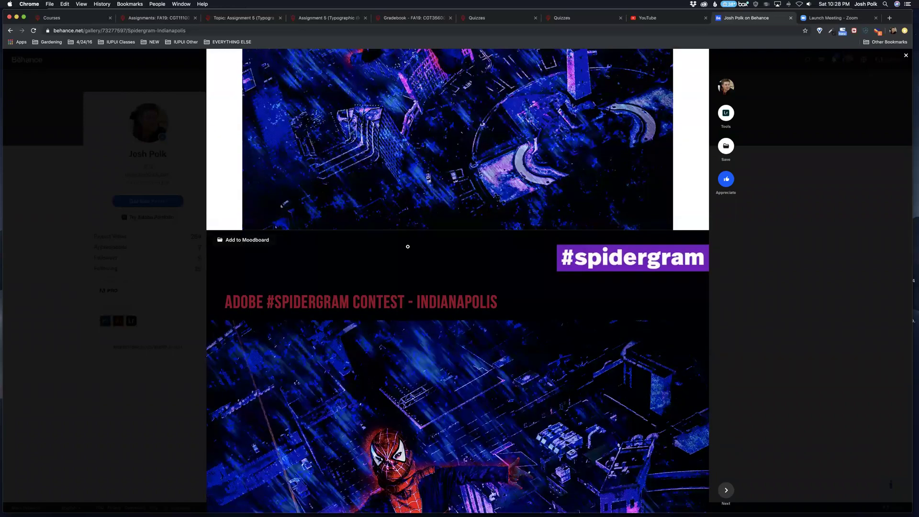
{"action": "scroll", "coordinate": [448, 284], "scroll_direction": "down", "scroll_amount": 15}
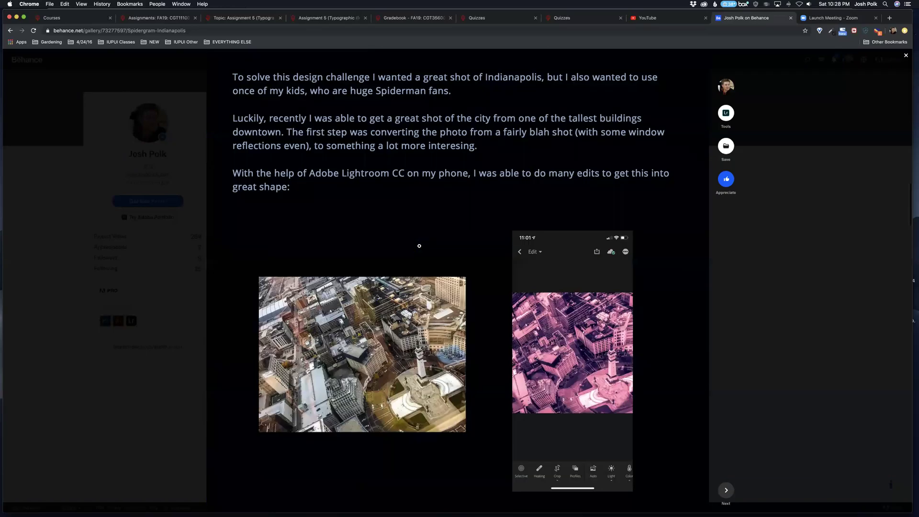
{"action": "scroll", "coordinate": [419, 245], "scroll_direction": "up", "scroll_amount": 5}
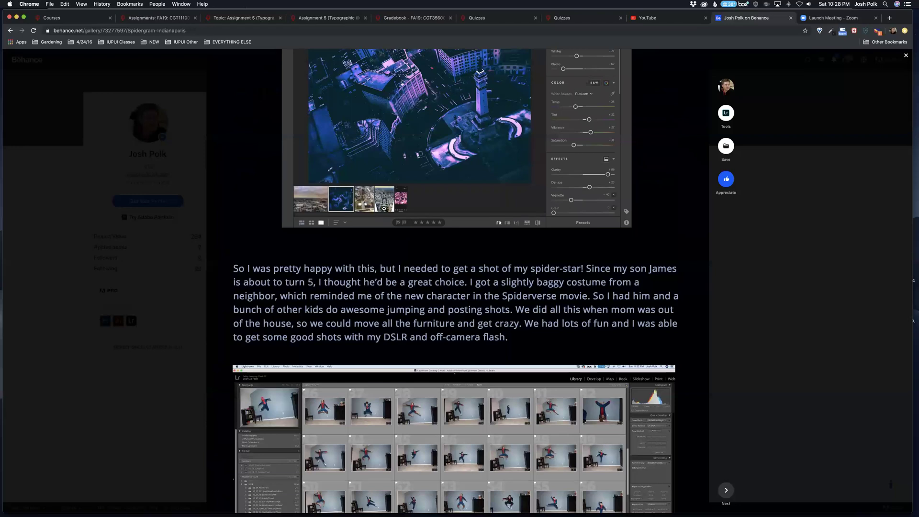
{"action": "scroll", "coordinate": [384, 209], "scroll_direction": "down", "scroll_amount": 15}
{"action": "scroll", "coordinate": [384, 209], "scroll_direction": "down", "scroll_amount": 20}
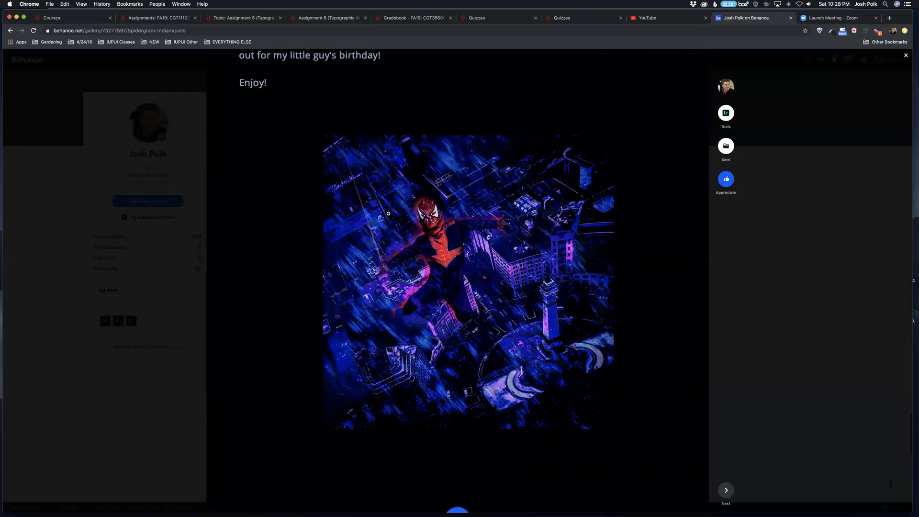
{"action": "scroll", "coordinate": [388, 213], "scroll_direction": "up", "scroll_amount": 20}
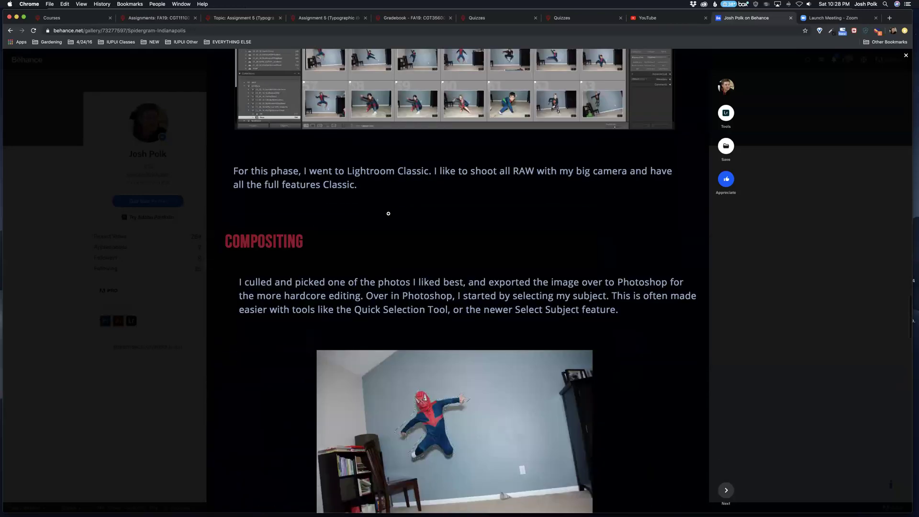
{"action": "scroll", "coordinate": [388, 212], "scroll_direction": "up", "scroll_amount": 15}
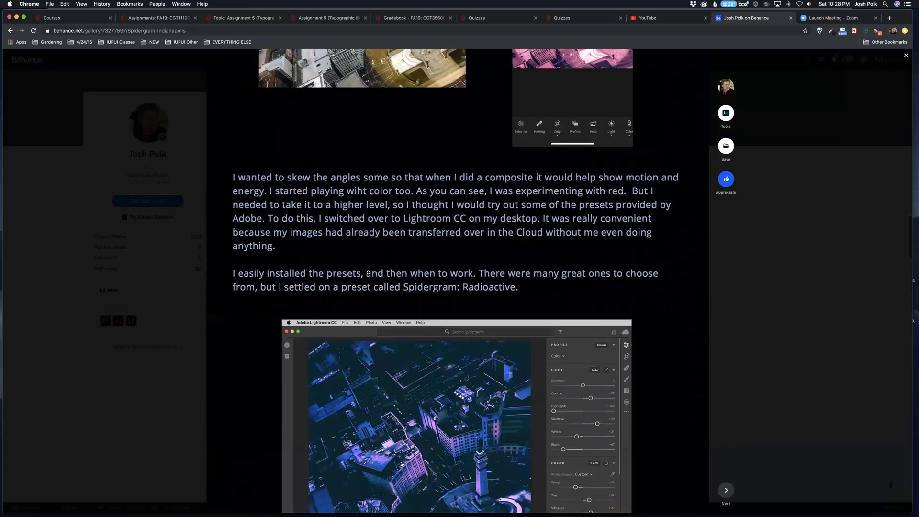
{"action": "scroll", "coordinate": [368, 272], "scroll_direction": "up", "scroll_amount": 2}
{"action": "key", "text": "Escape"}
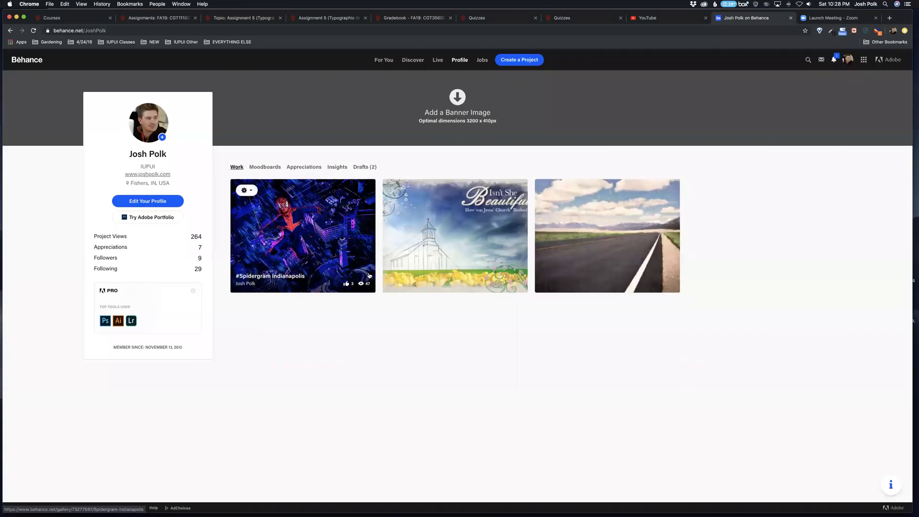
Open the #Spidergram Indianapolis project in the editor from its gear menu
{"action": "left_click", "coordinate": [246, 190]}
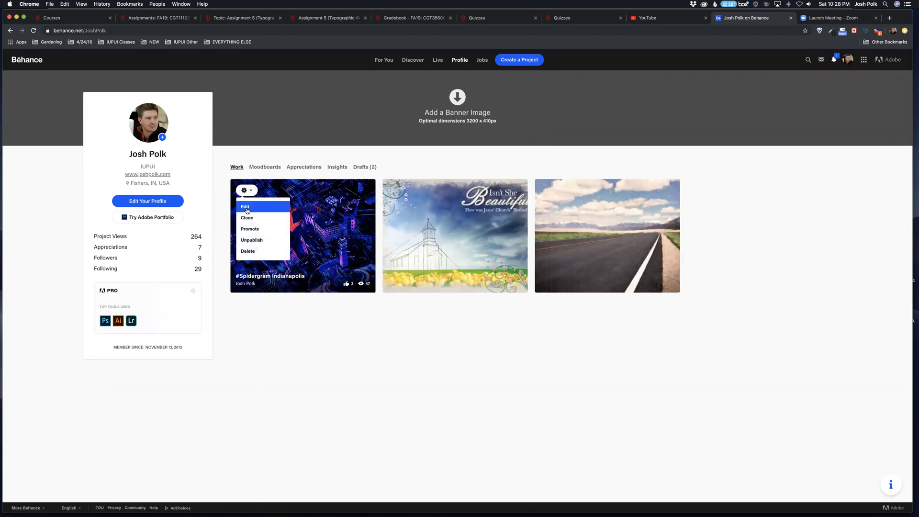
{"action": "left_click", "coordinate": [246, 206]}
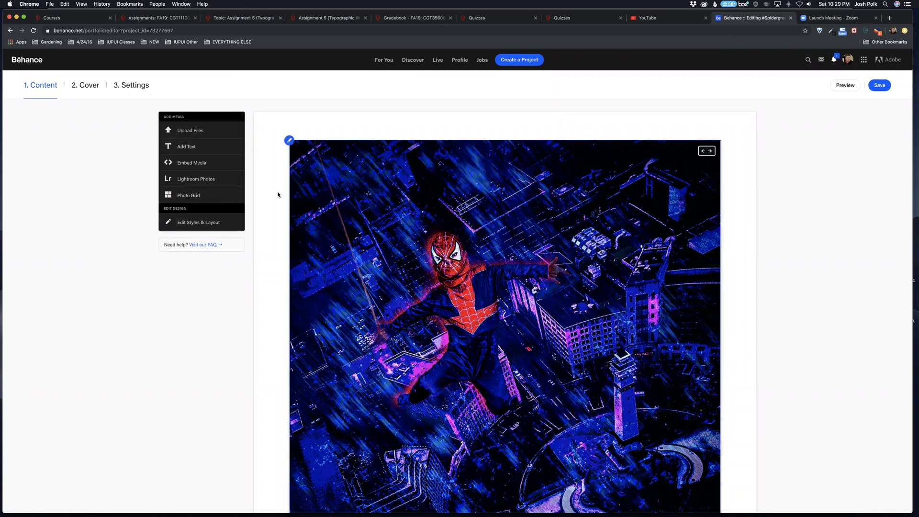
{"action": "scroll", "coordinate": [229, 211], "scroll_direction": "down", "scroll_amount": 1}
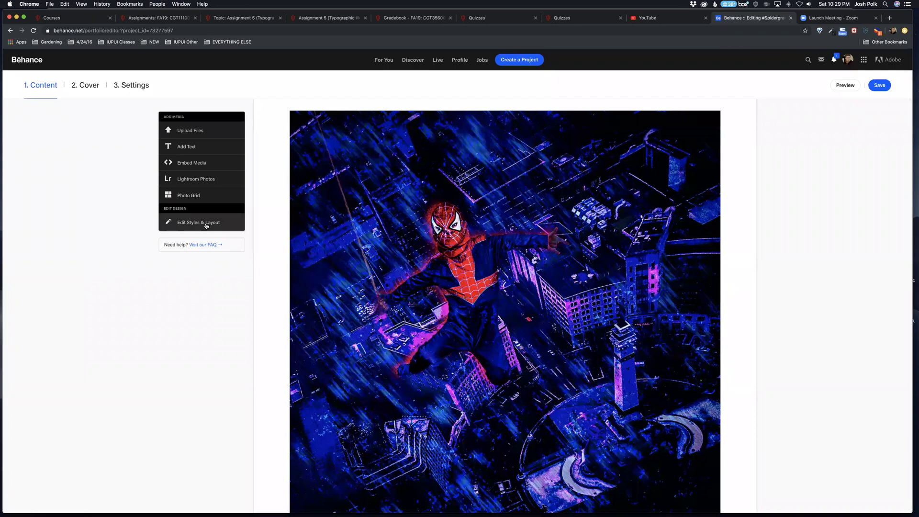
Browse the Dividers, Background and Headers options in Edit Styles & Layout
{"action": "left_click", "coordinate": [206, 225]}
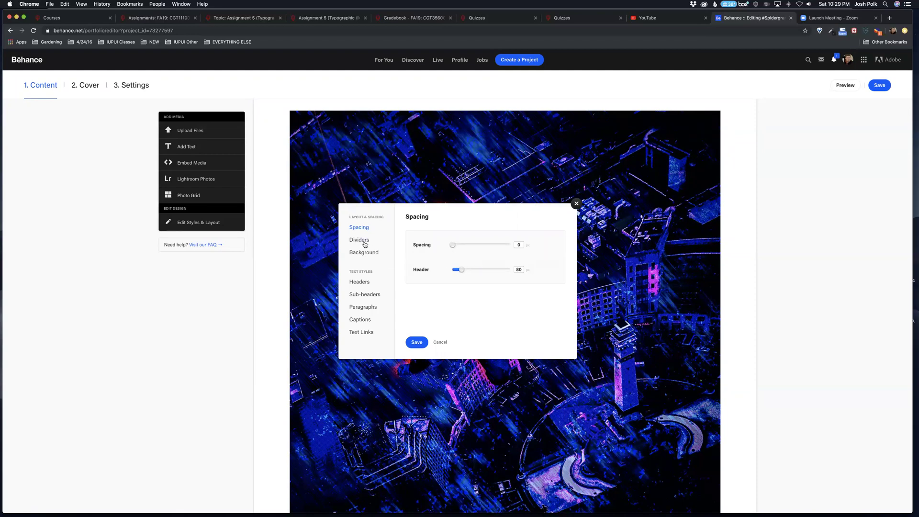
{"action": "left_click", "coordinate": [363, 241]}
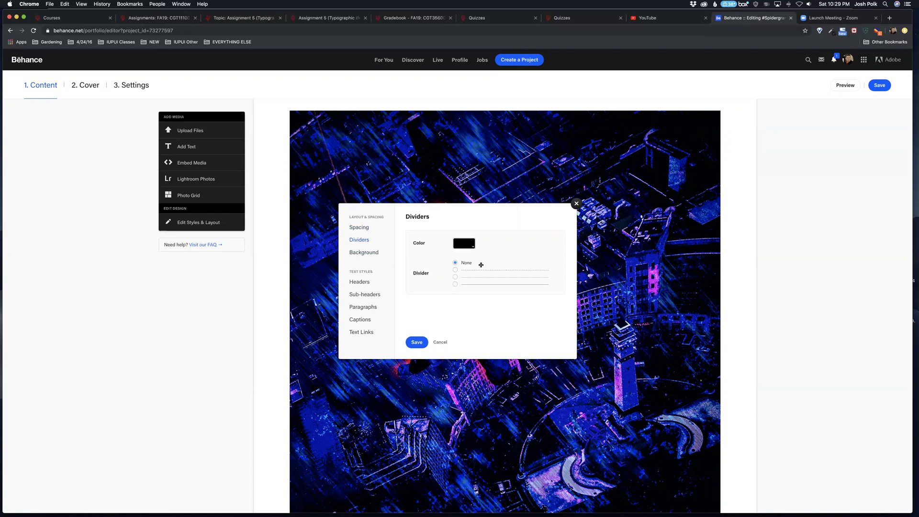
{"action": "left_click", "coordinate": [360, 253]}
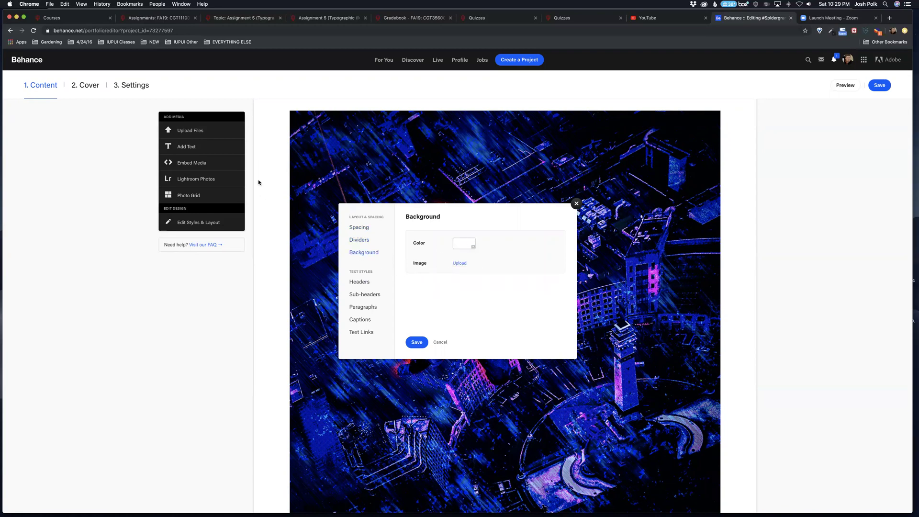
{"action": "left_click", "coordinate": [364, 282]}
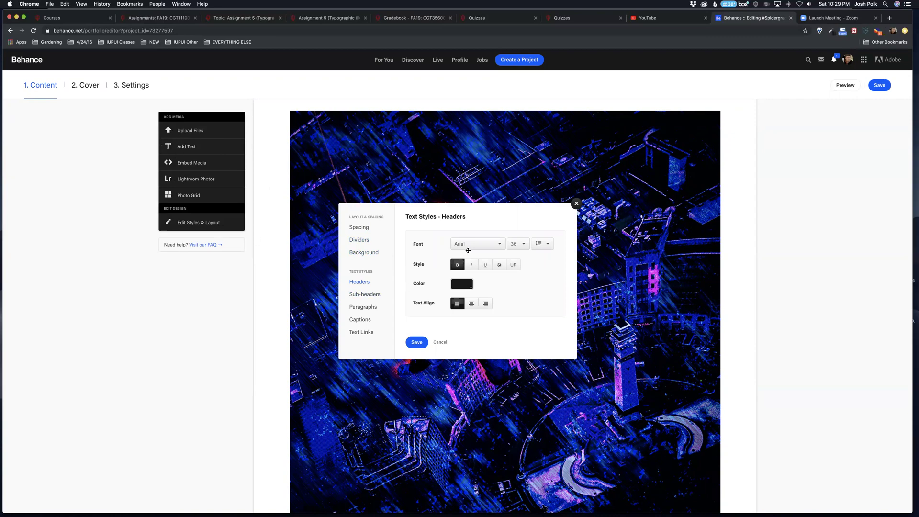
Cancel the style settings, then look at the cover settings without changing them
{"action": "left_click", "coordinate": [440, 342]}
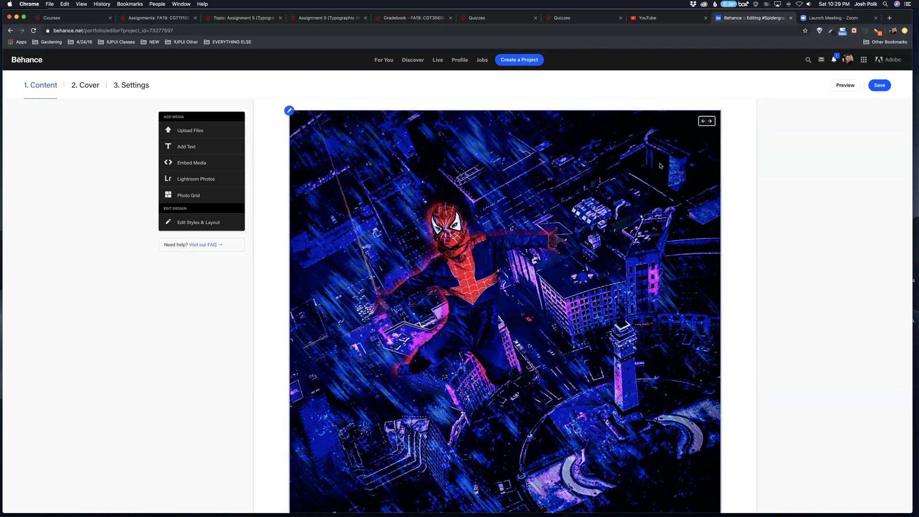
{"action": "scroll", "coordinate": [575, 250], "scroll_direction": "down", "scroll_amount": 6}
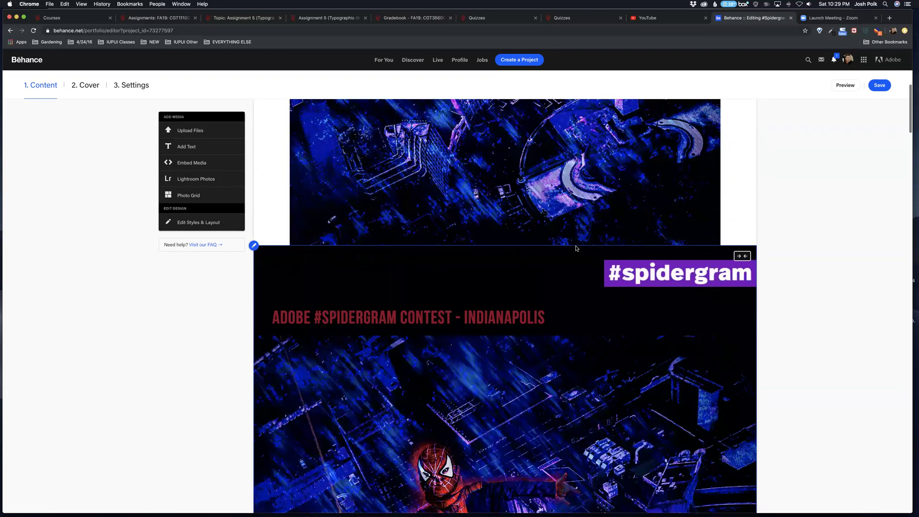
{"action": "scroll", "coordinate": [574, 251], "scroll_direction": "up", "scroll_amount": 5}
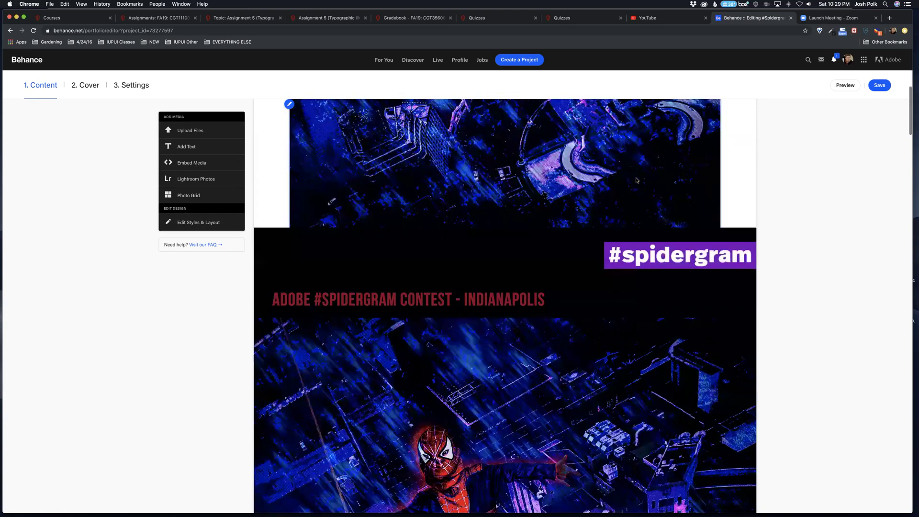
{"action": "left_click", "coordinate": [89, 86]}
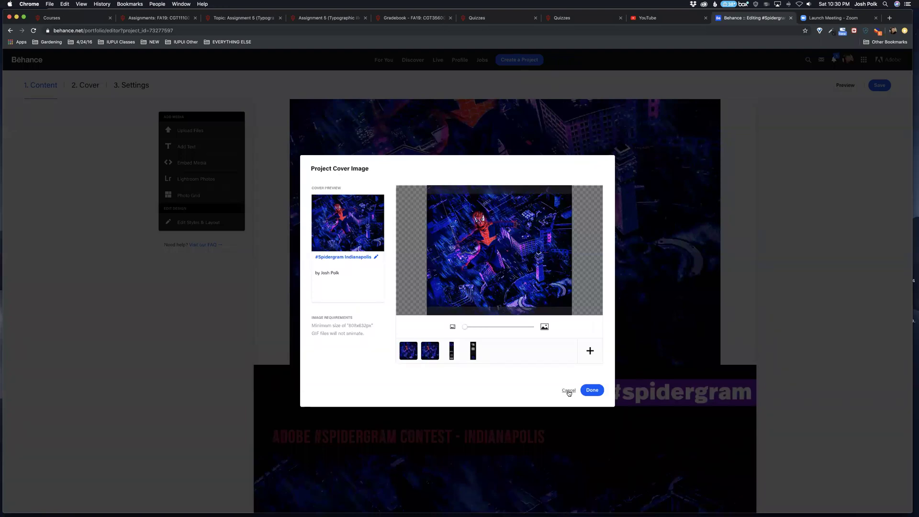
{"action": "left_click", "coordinate": [568, 390]}
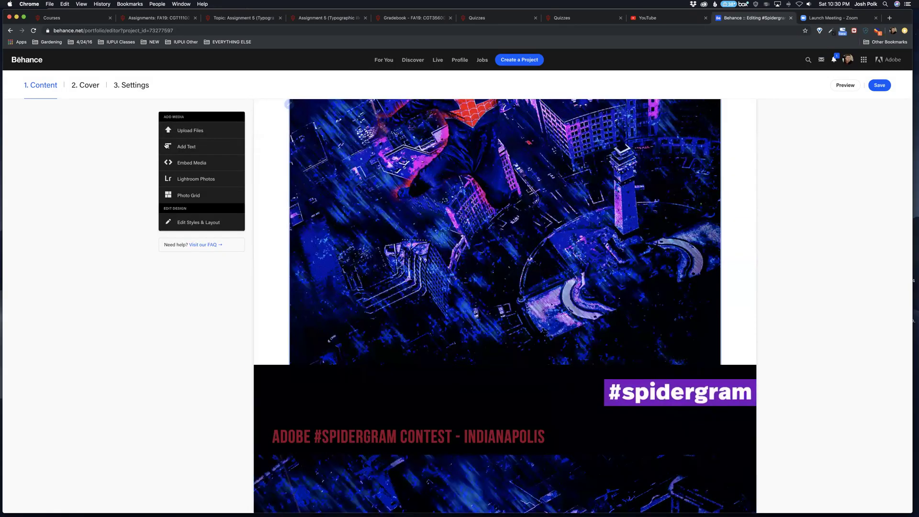
View the project's Display and Discoverability settings, then cancel without saving
{"action": "left_click", "coordinate": [131, 87]}
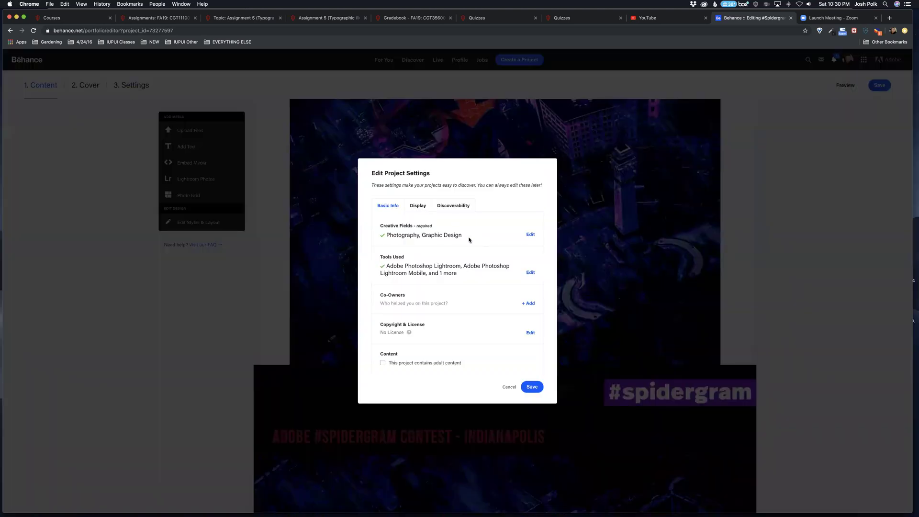
{"action": "left_click", "coordinate": [413, 206]}
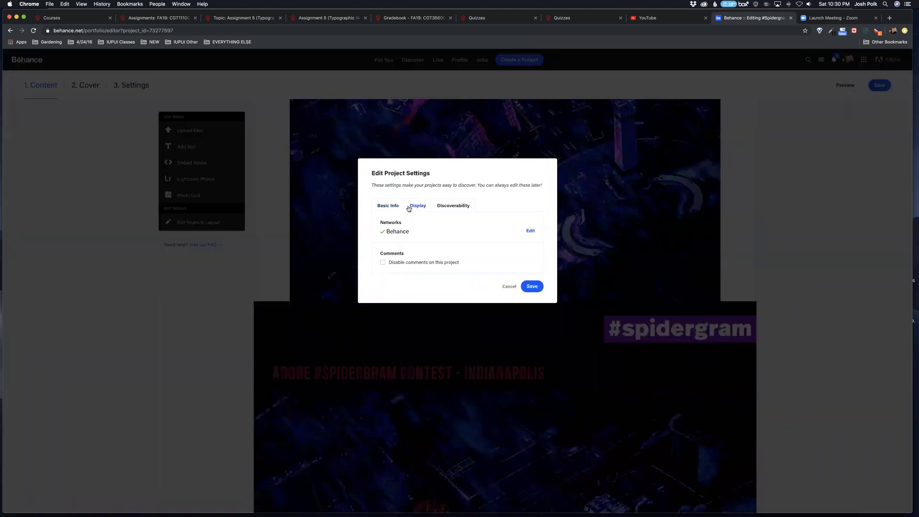
{"action": "left_click", "coordinate": [445, 207]}
{"action": "left_click", "coordinate": [508, 385]}
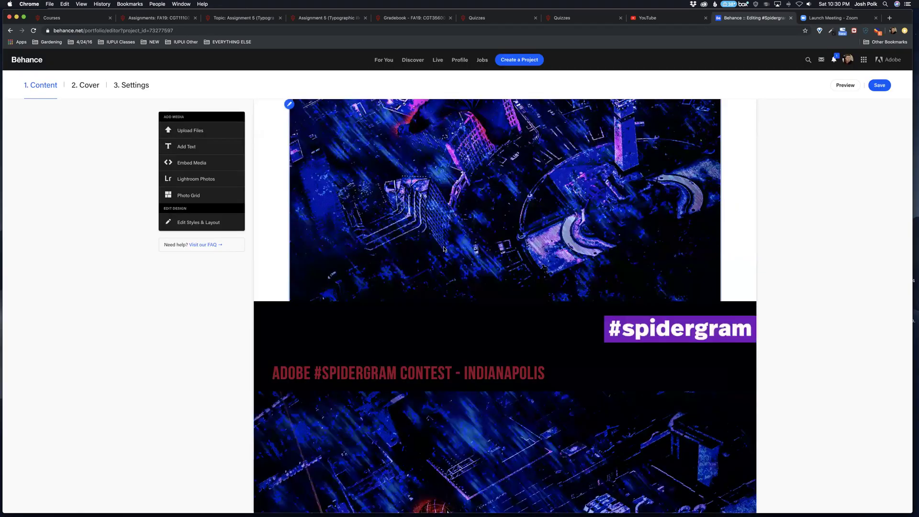
{"action": "scroll", "coordinate": [430, 215], "scroll_direction": "up", "scroll_amount": 5}
Start a new project, discarding unsaved changes, and add a text block reading 'My First Project'
{"action": "left_click", "coordinate": [519, 60]}
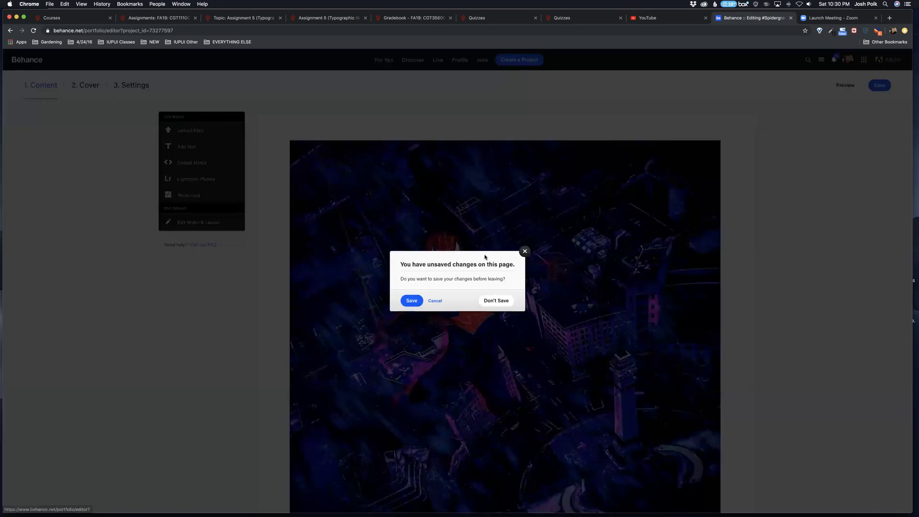
{"action": "left_click", "coordinate": [506, 302]}
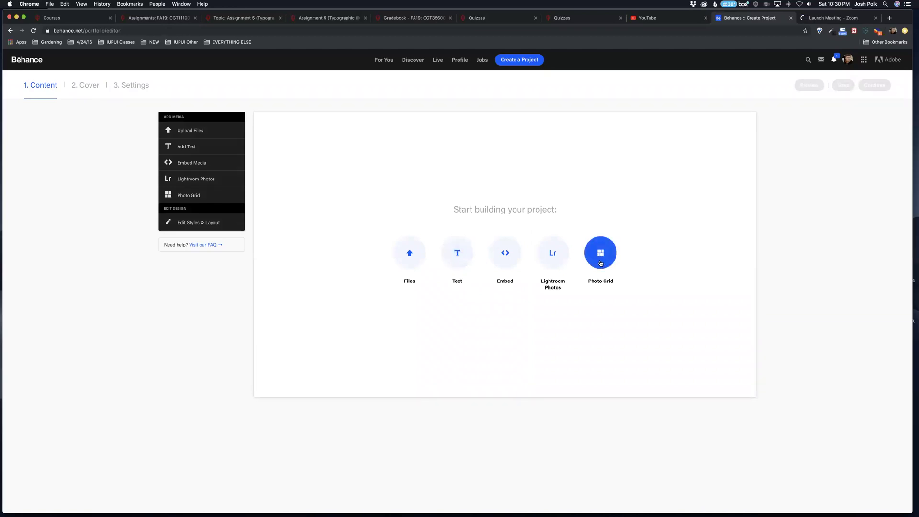
{"action": "left_click", "coordinate": [458, 259]}
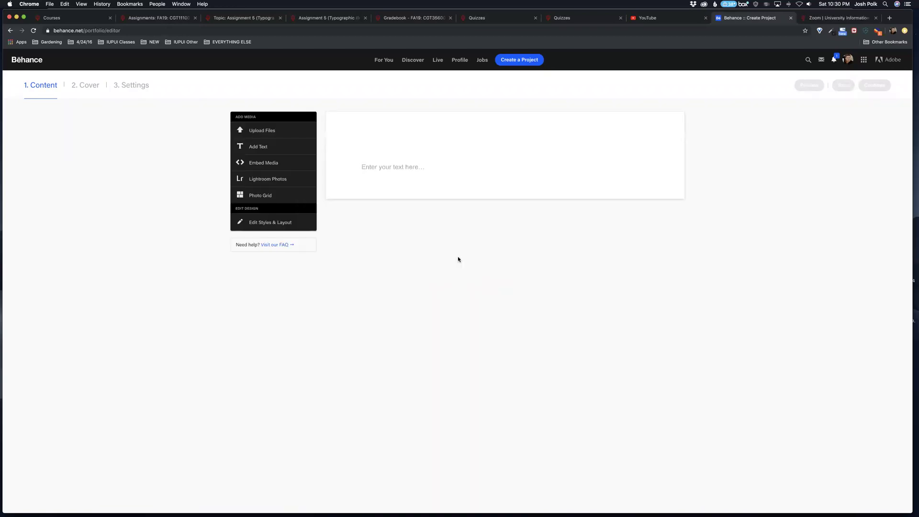
{"action": "type", "text": "My First Pr"}
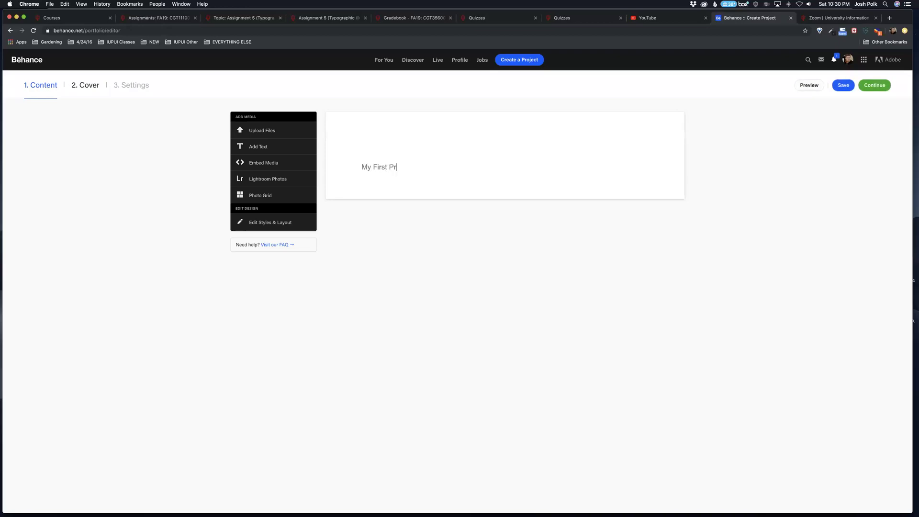
{"action": "type", "text": "oject"}
Format the 'My First Project' title at size 15 in Garamond
{"action": "left_click_drag", "start_coordinate": [415, 167], "coordinate": [340, 166]}
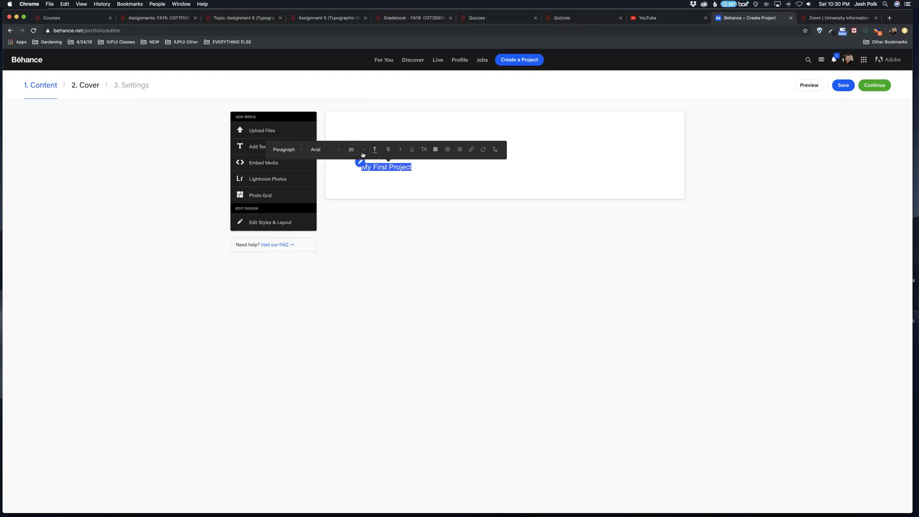
{"action": "left_click", "coordinate": [363, 152]}
{"action": "left_click", "coordinate": [364, 239]}
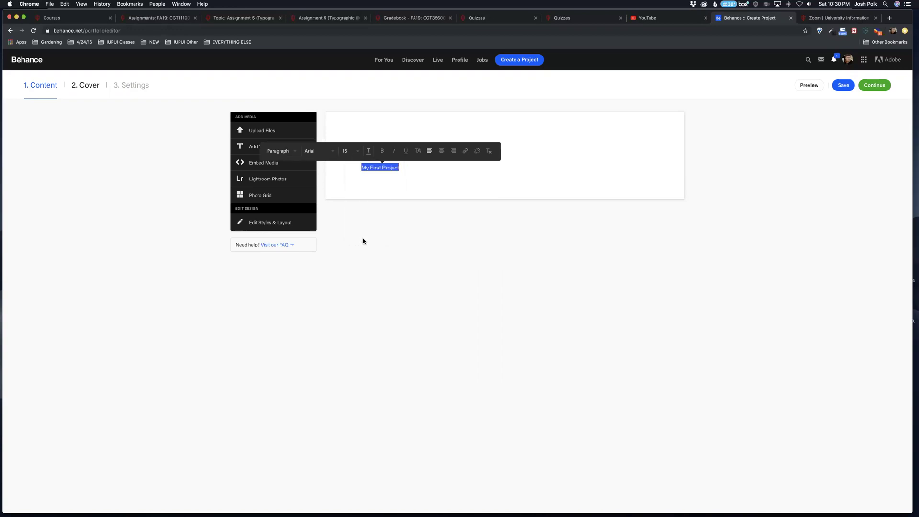
{"action": "left_click", "coordinate": [331, 152]}
{"action": "scroll", "coordinate": [330, 225], "scroll_direction": "down", "scroll_amount": 1}
{"action": "left_click", "coordinate": [337, 225]}
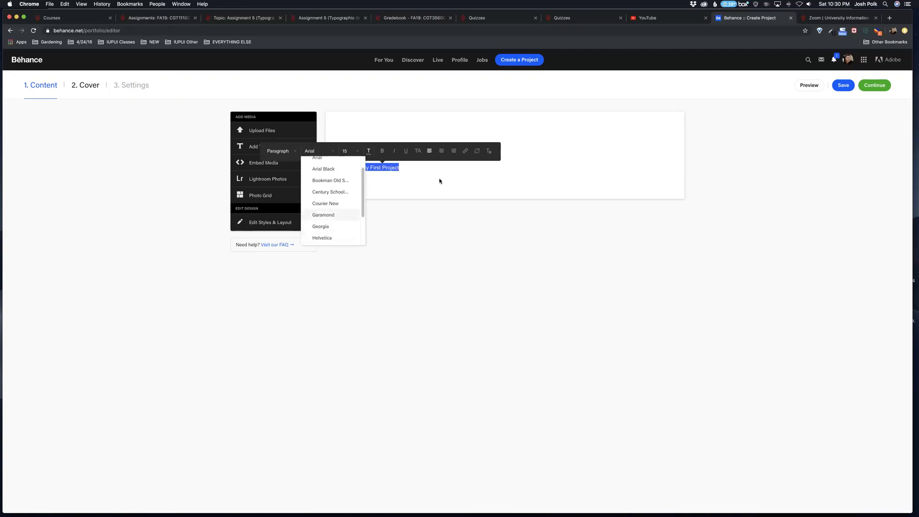
{"action": "left_click", "coordinate": [453, 178]}
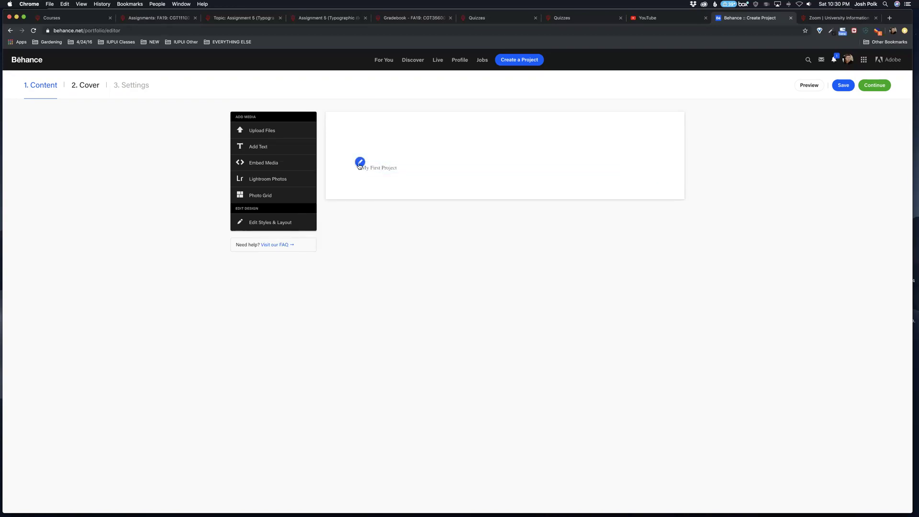
Reopen the heading and make it size 20 and bold
{"action": "left_click", "coordinate": [359, 163]}
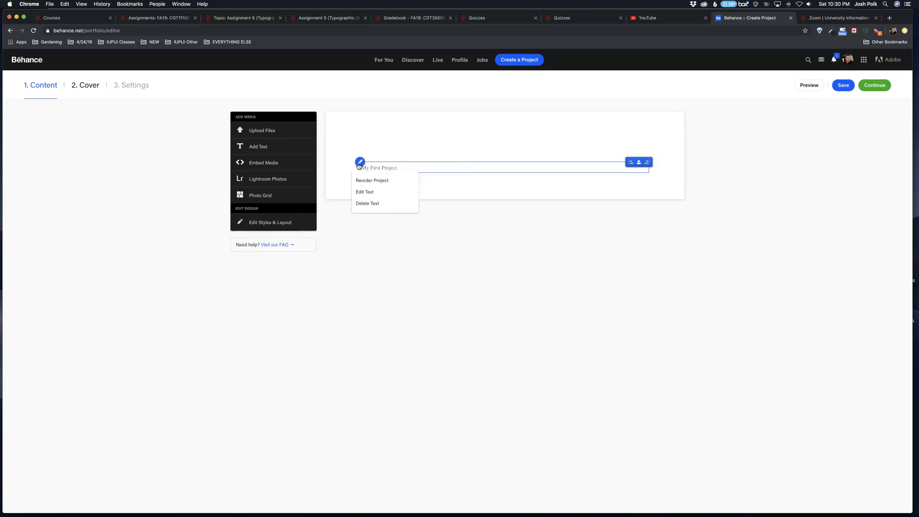
{"action": "left_click", "coordinate": [363, 192]}
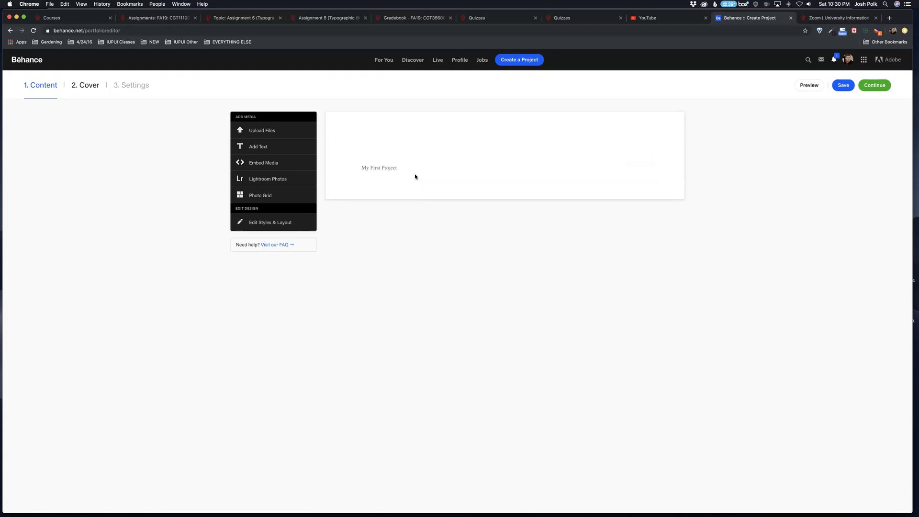
{"action": "left_click", "coordinate": [396, 169]}
{"action": "left_click_drag", "start_coordinate": [396, 168], "coordinate": [370, 161]}
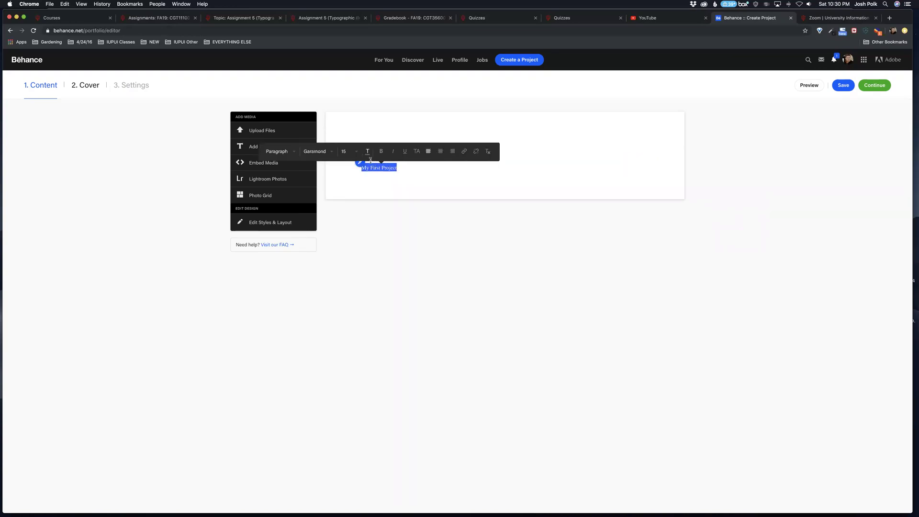
{"action": "left_click", "coordinate": [355, 153]}
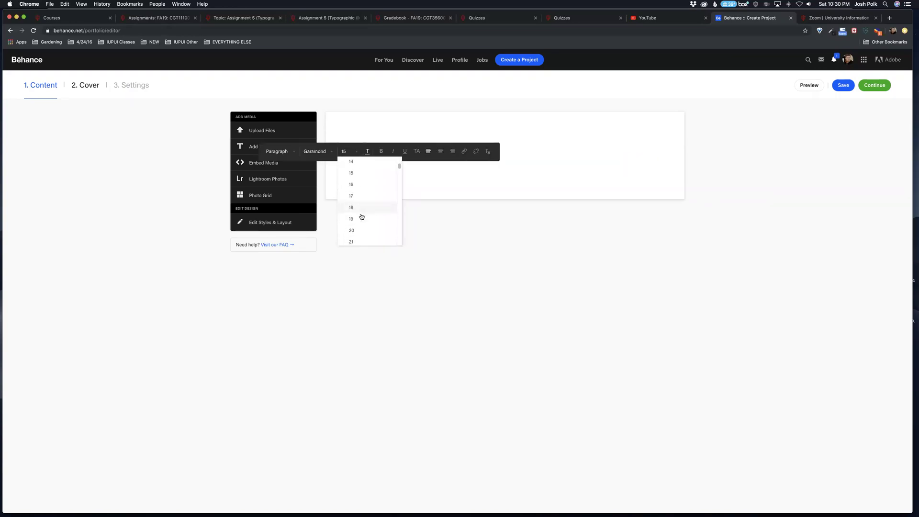
{"action": "left_click", "coordinate": [356, 232]}
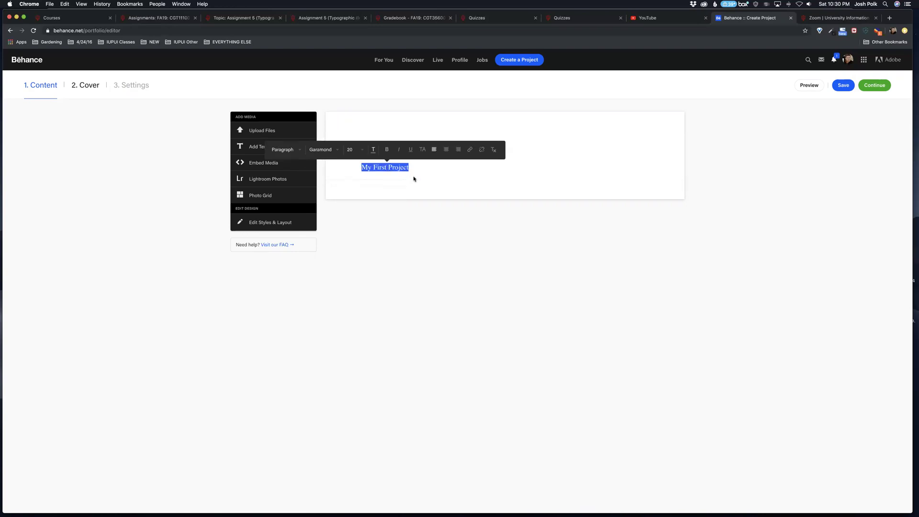
{"action": "left_click", "coordinate": [388, 152]}
{"action": "left_click", "coordinate": [422, 203]}
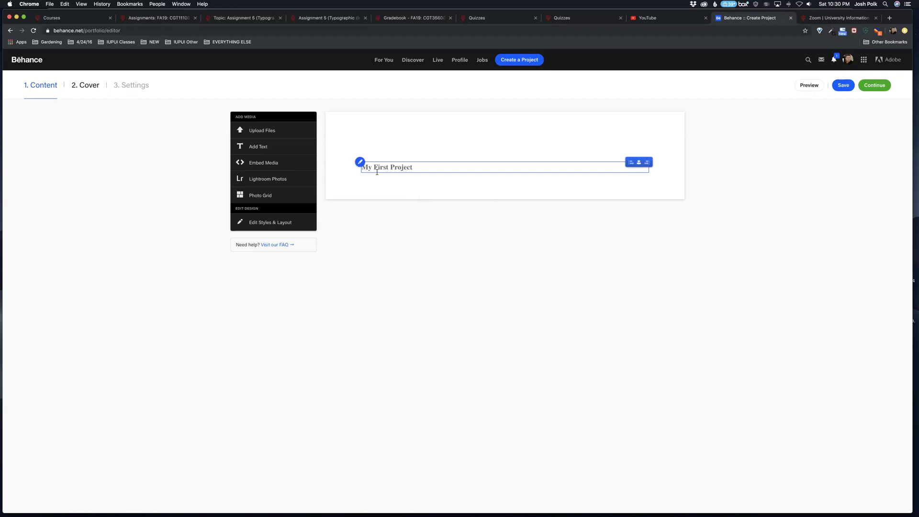
Upload the black-and-white portrait JPEG beneath the 'My First Project' heading
{"action": "mouse_move", "coordinate": [381, 183]}
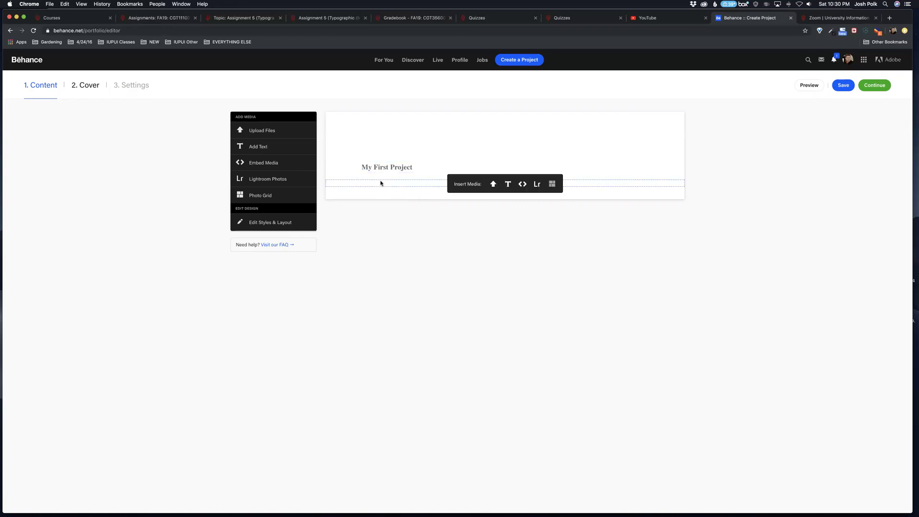
{"action": "left_click", "coordinate": [493, 185]}
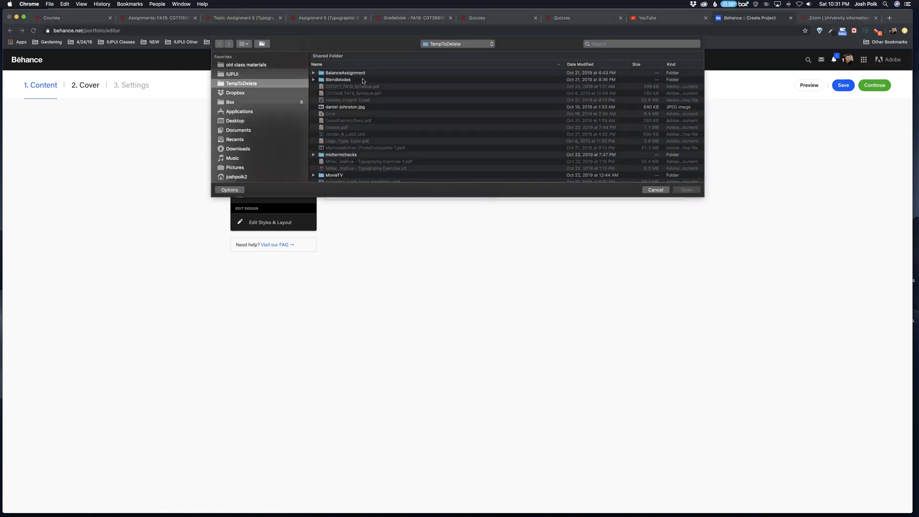
{"action": "left_click", "coordinate": [390, 108]}
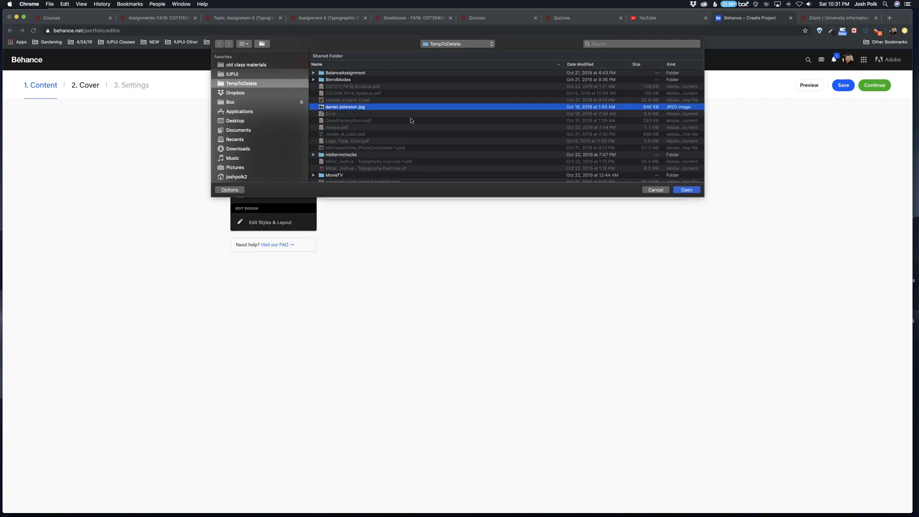
{"action": "scroll", "coordinate": [411, 120], "scroll_direction": "down", "scroll_amount": 5}
{"action": "scroll", "coordinate": [414, 123], "scroll_direction": "up", "scroll_amount": 5}
{"action": "left_click", "coordinate": [661, 189]}
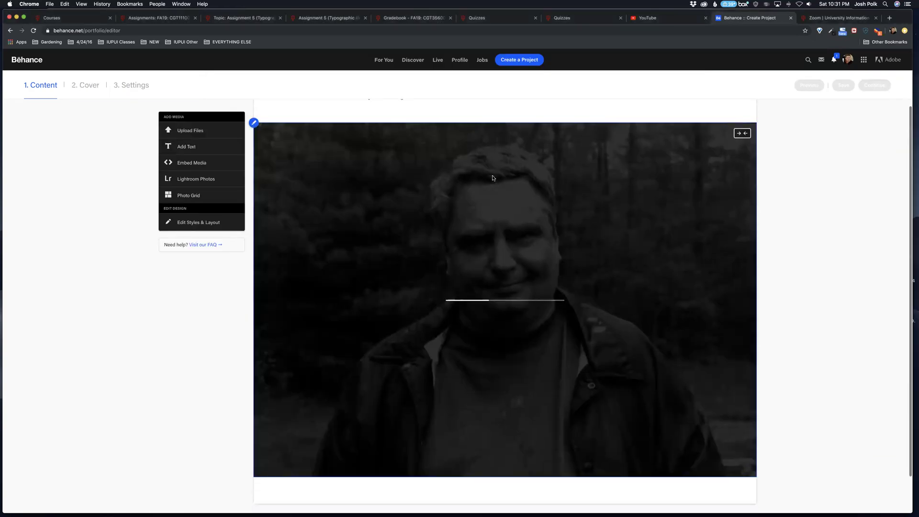
{"action": "scroll", "coordinate": [555, 192], "scroll_direction": "up", "scroll_amount": 3}
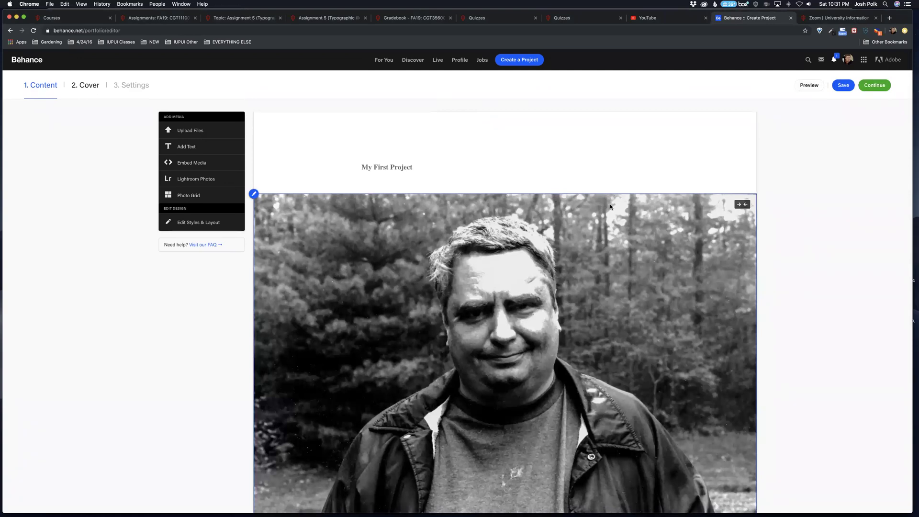
Turn off full-width on the portrait so it sits padded and centred on the page
{"action": "scroll", "coordinate": [606, 207], "scroll_direction": "down", "scroll_amount": 4}
{"action": "scroll", "coordinate": [550, 230], "scroll_direction": "up", "scroll_amount": 2}
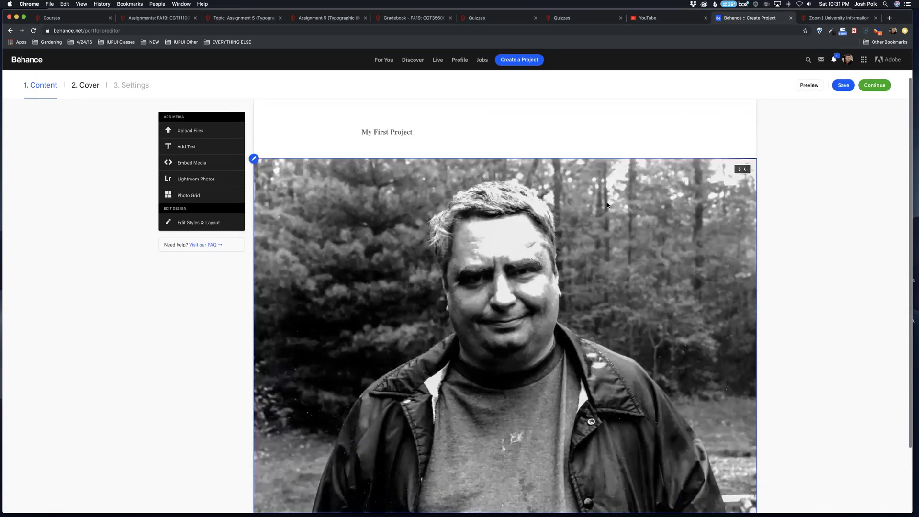
{"action": "scroll", "coordinate": [484, 249], "scroll_direction": "down", "scroll_amount": 2}
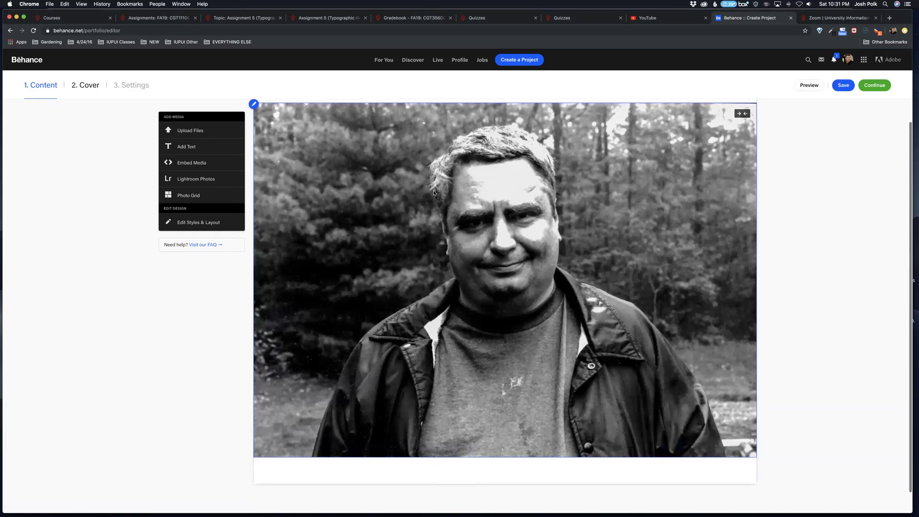
{"action": "scroll", "coordinate": [432, 190], "scroll_direction": "up", "scroll_amount": 2}
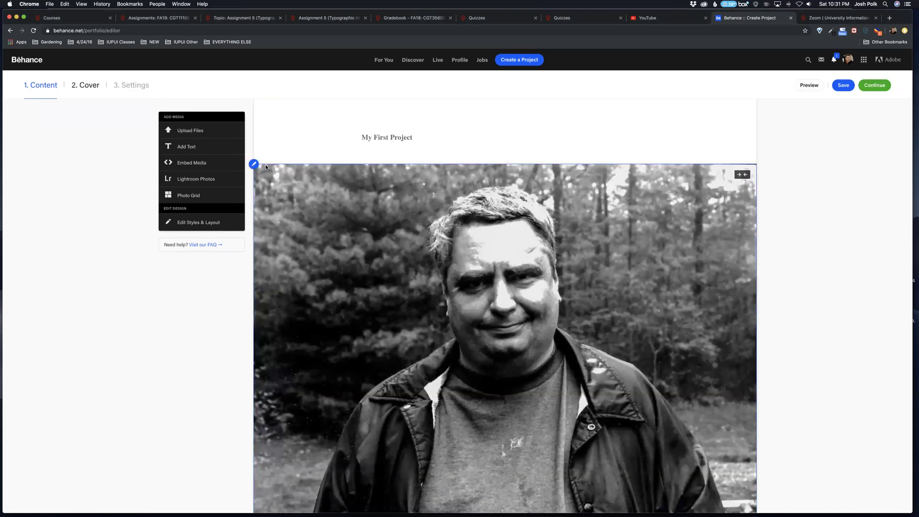
{"action": "left_click", "coordinate": [253, 165]}
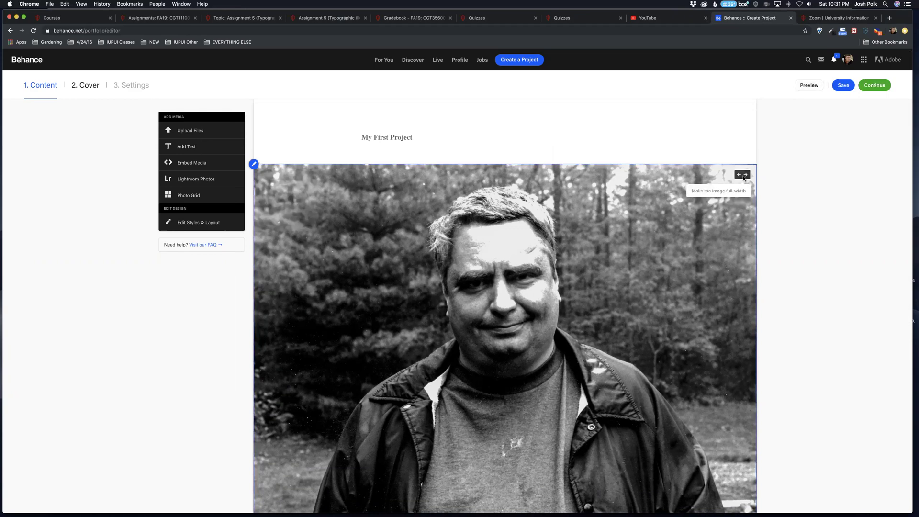
{"action": "left_click", "coordinate": [744, 179]}
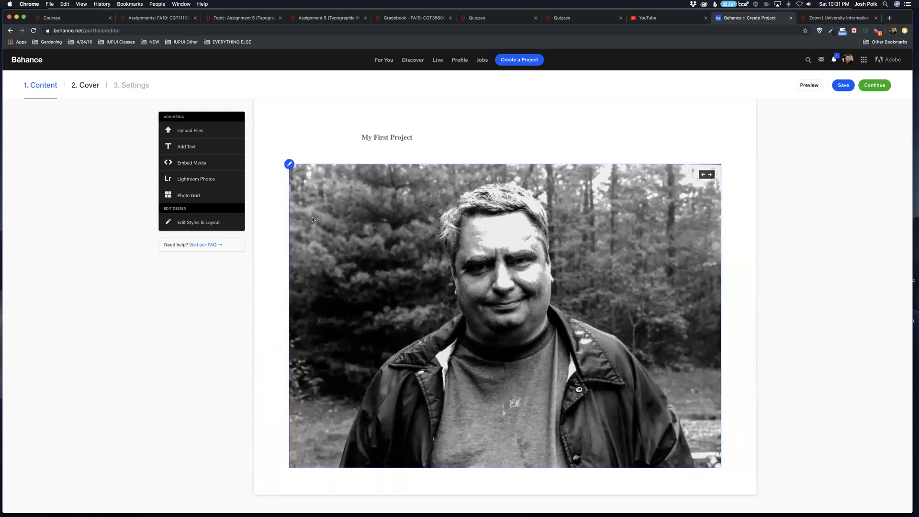
{"action": "right_click", "coordinate": [421, 216]}
{"action": "left_click", "coordinate": [411, 180]}
{"action": "scroll", "coordinate": [432, 208], "scroll_direction": "up", "scroll_amount": 2}
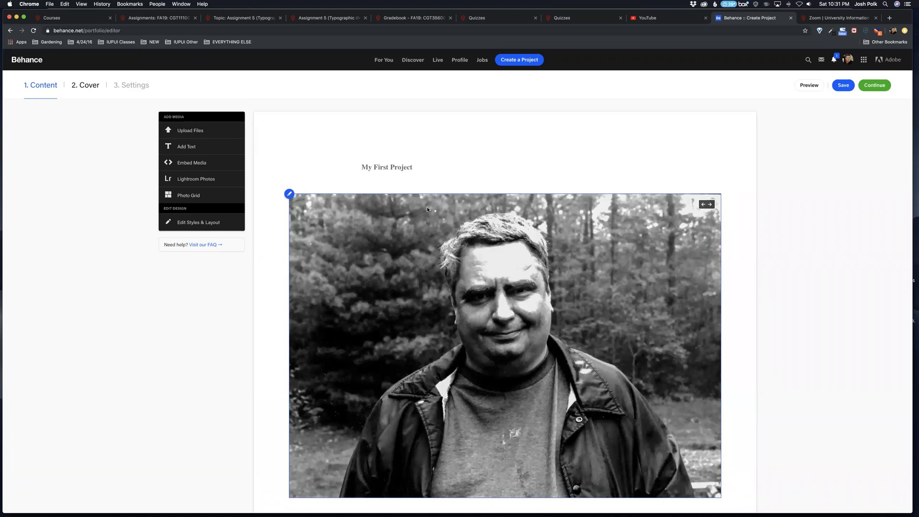
{"action": "scroll", "coordinate": [334, 206], "scroll_direction": "down", "scroll_amount": 1}
{"action": "scroll", "coordinate": [263, 204], "scroll_direction": "up", "scroll_amount": 1}
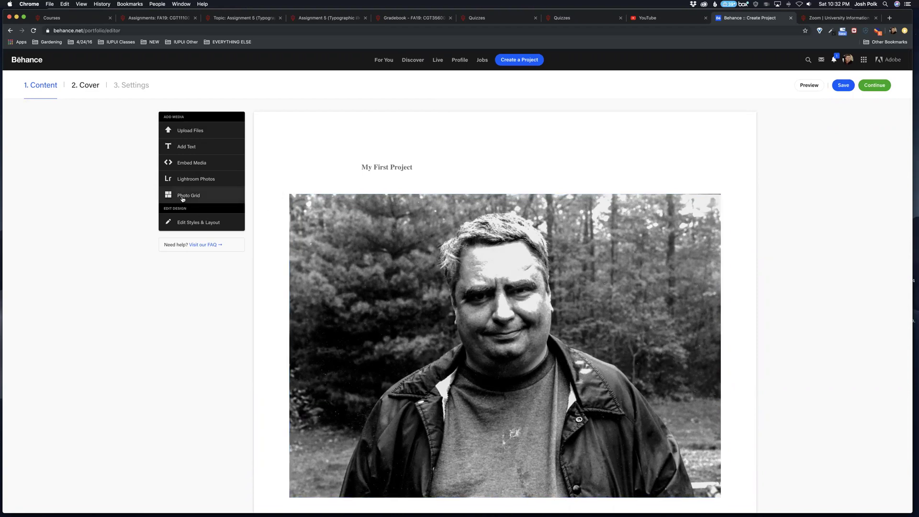
{"action": "scroll", "coordinate": [482, 455], "scroll_direction": "down", "scroll_amount": 3}
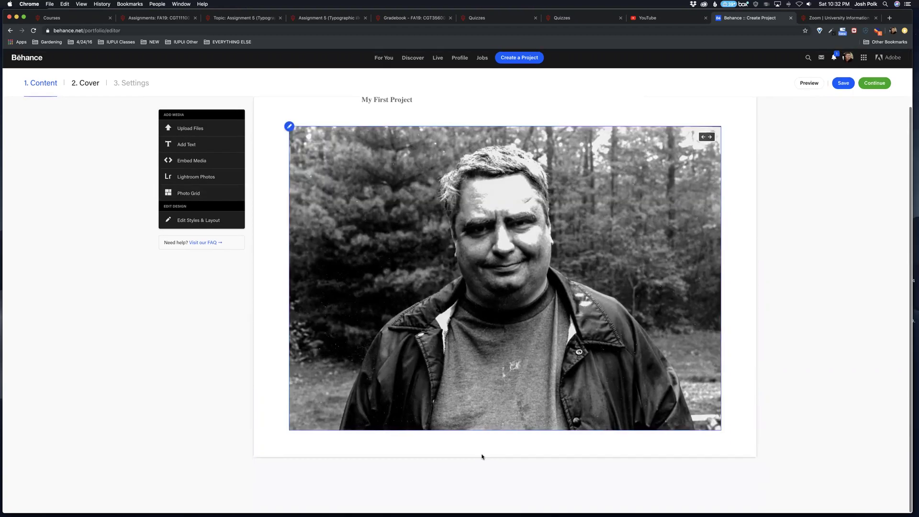
{"action": "mouse_move", "coordinate": [486, 447]}
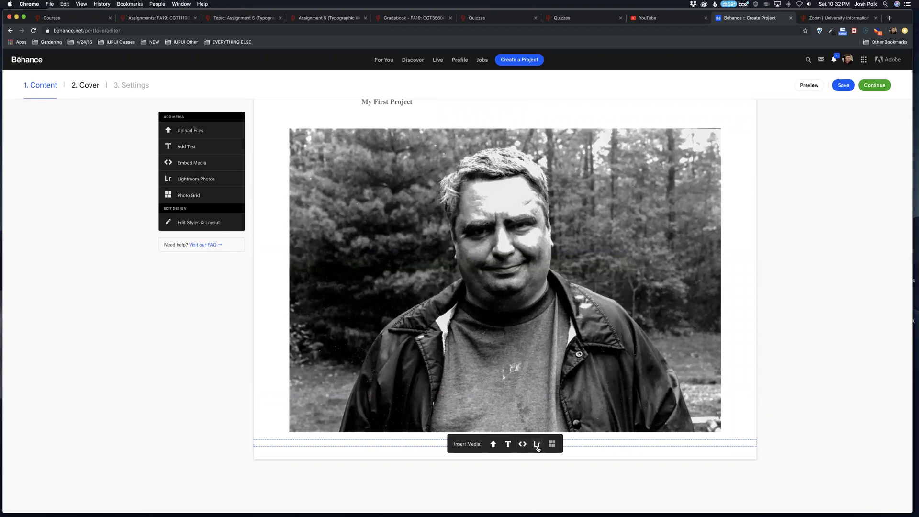
Add a text block under the photo with the caption 'This is my project, and bla bla blah.'
{"action": "left_click", "coordinate": [507, 445]}
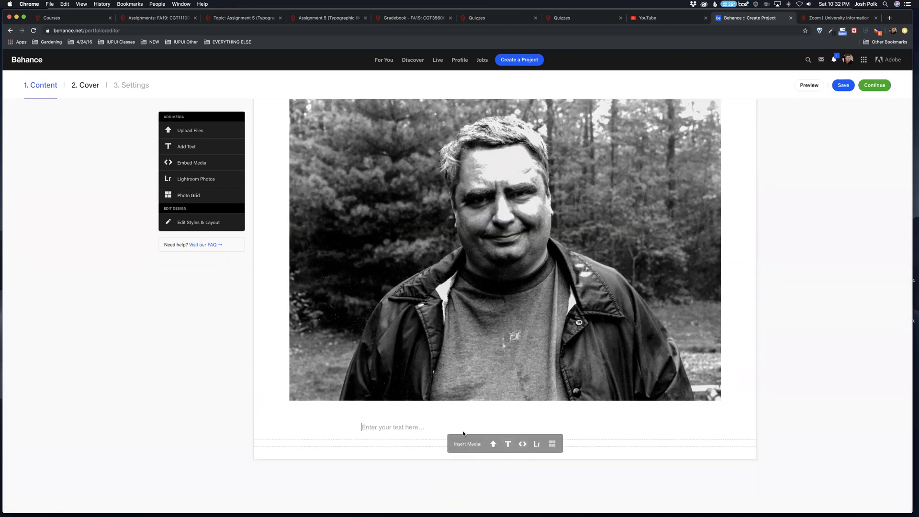
{"action": "left_click", "coordinate": [405, 427]}
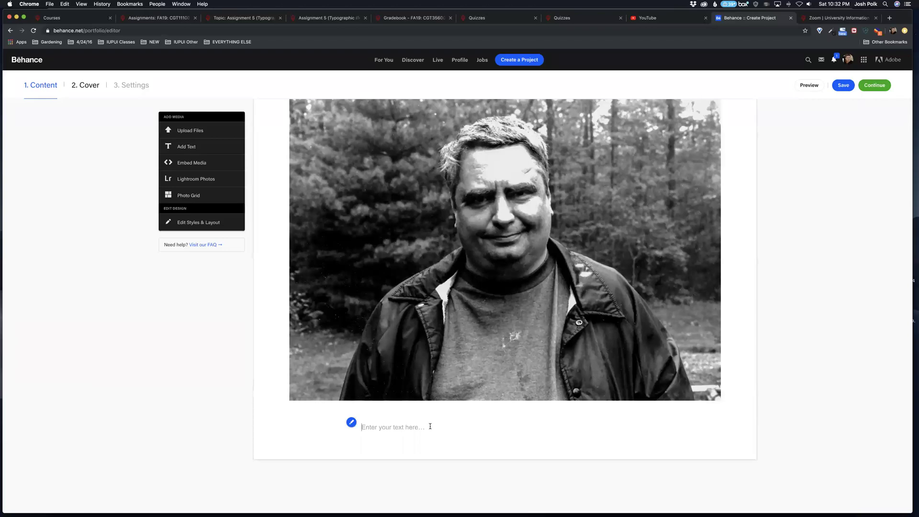
{"action": "type", "text": "This is my project, and p"}
{"action": "key", "text": "BackSpace"}
{"action": "type", "text": "bla bla blah.."}
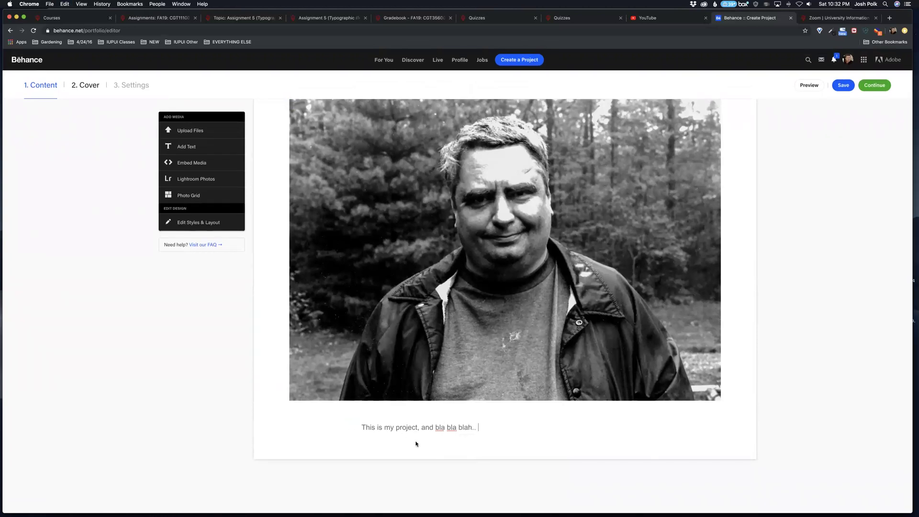
{"action": "left_click", "coordinate": [392, 428]}
{"action": "left_click_drag", "start_coordinate": [349, 408], "coordinate": [352, 378]}
{"action": "left_click", "coordinate": [433, 423]}
{"action": "scroll", "coordinate": [455, 425], "scroll_direction": "up", "scroll_amount": 3}
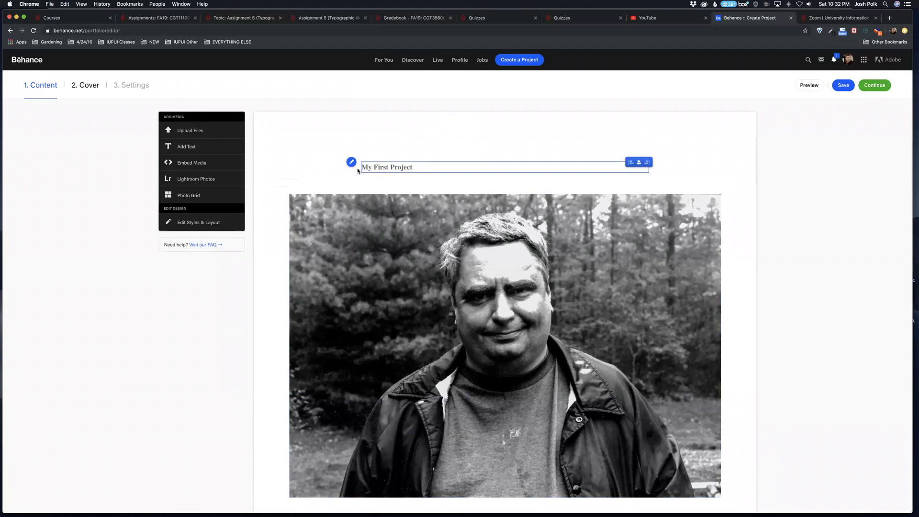
{"action": "left_click", "coordinate": [351, 163]}
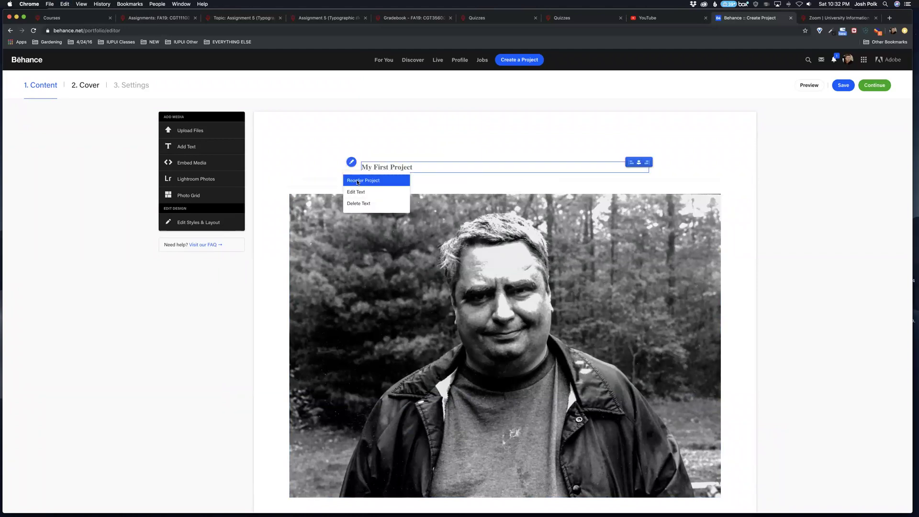
{"action": "left_click", "coordinate": [356, 180]}
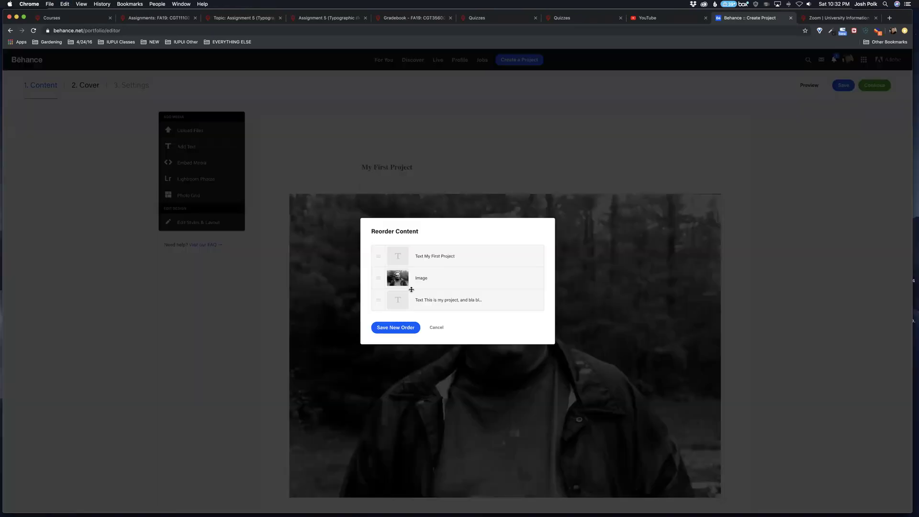
{"action": "left_click_drag", "start_coordinate": [378, 302], "coordinate": [381, 280]}
{"action": "left_click", "coordinate": [435, 327]}
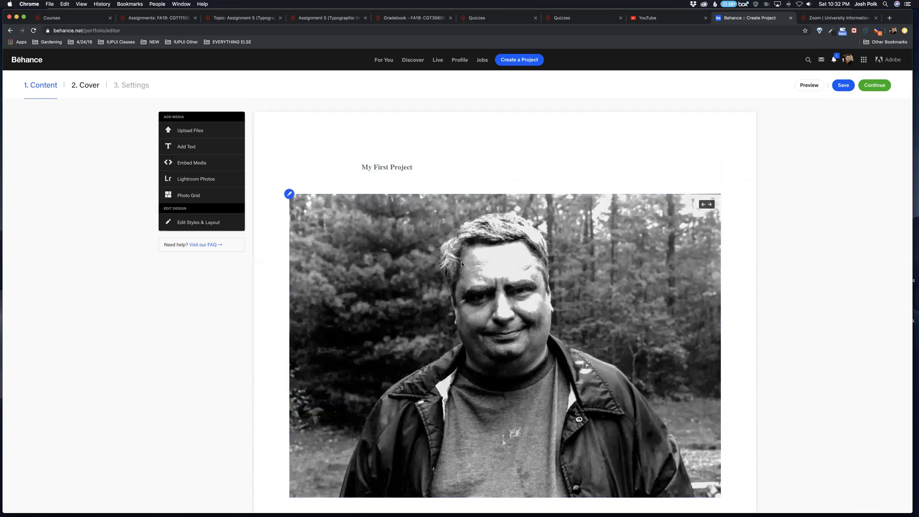
{"action": "scroll", "coordinate": [462, 263], "scroll_direction": "down", "scroll_amount": 3}
{"action": "scroll", "coordinate": [462, 264], "scroll_direction": "up", "scroll_amount": 3}
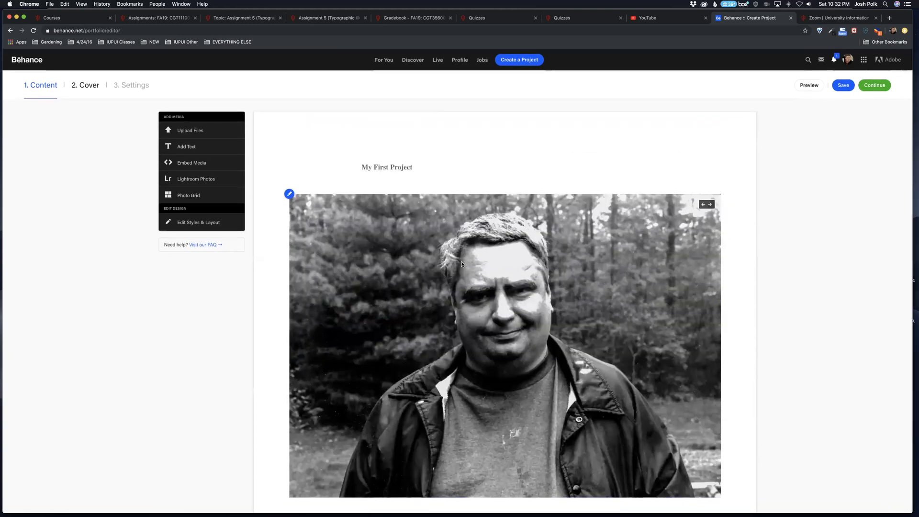
{"action": "scroll", "coordinate": [464, 268], "scroll_direction": "down", "scroll_amount": 3}
{"action": "scroll", "coordinate": [464, 269], "scroll_direction": "up", "scroll_amount": 3}
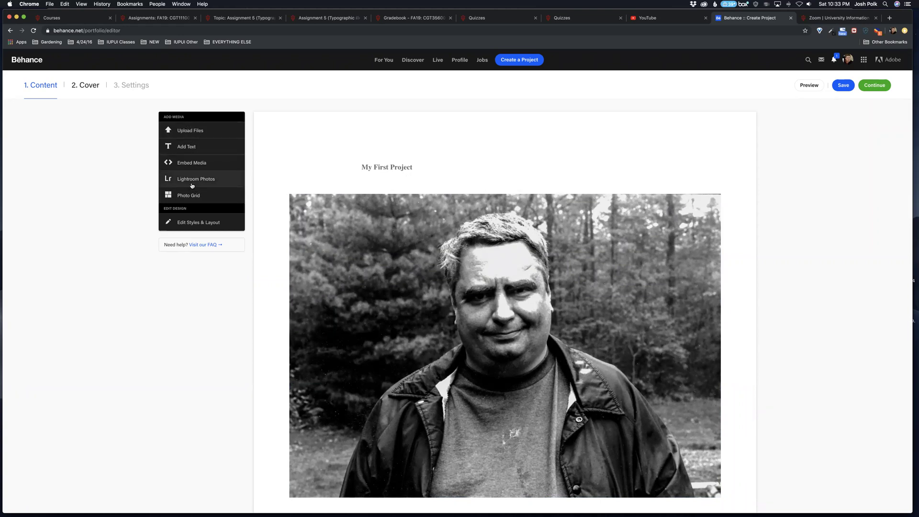
Try tighter block spacing and dashed reddish dividers in Edit Styles & Layout
{"action": "left_click", "coordinate": [199, 223]}
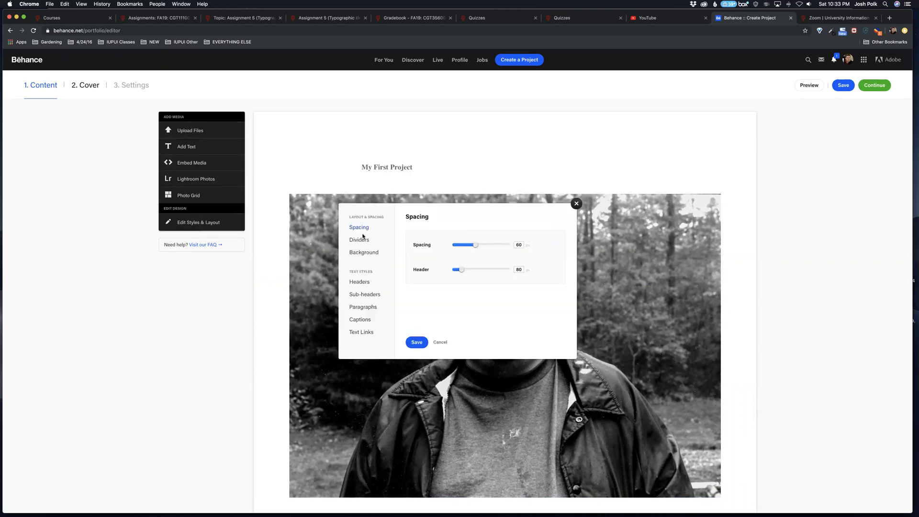
{"action": "left_click_drag", "start_coordinate": [476, 245], "coordinate": [460, 269]}
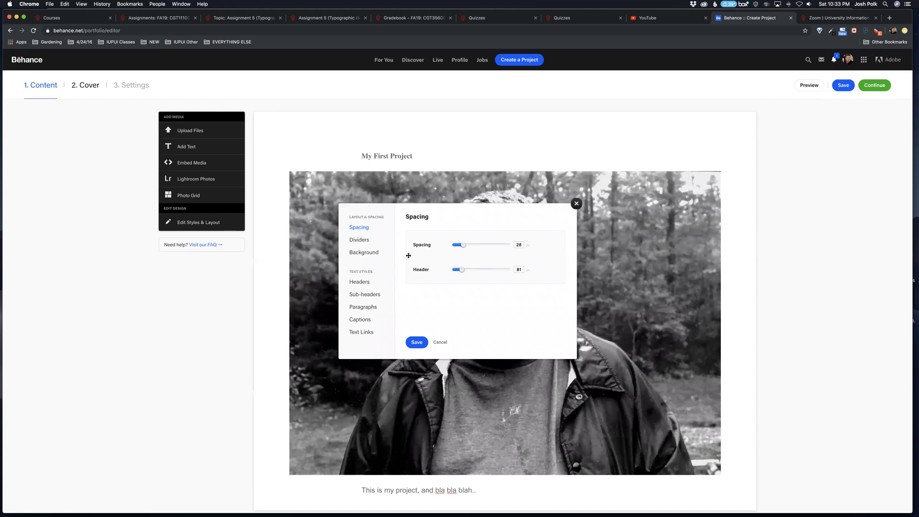
{"action": "left_click", "coordinate": [360, 240]}
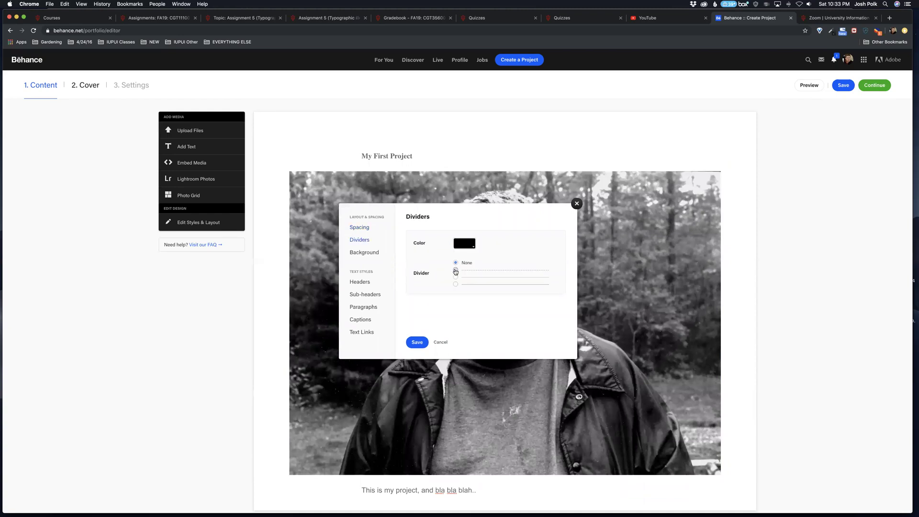
{"action": "left_click", "coordinate": [455, 270]}
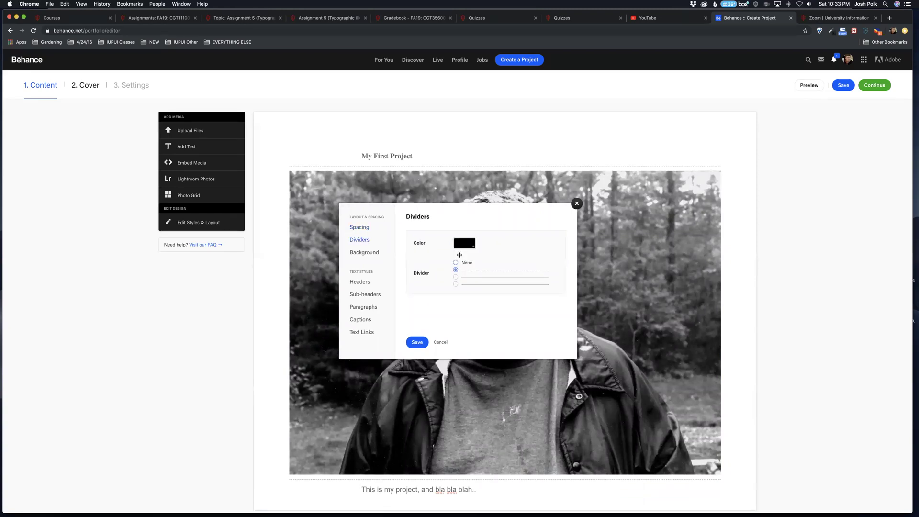
{"action": "left_click", "coordinate": [464, 244]}
{"action": "left_click", "coordinate": [520, 220]}
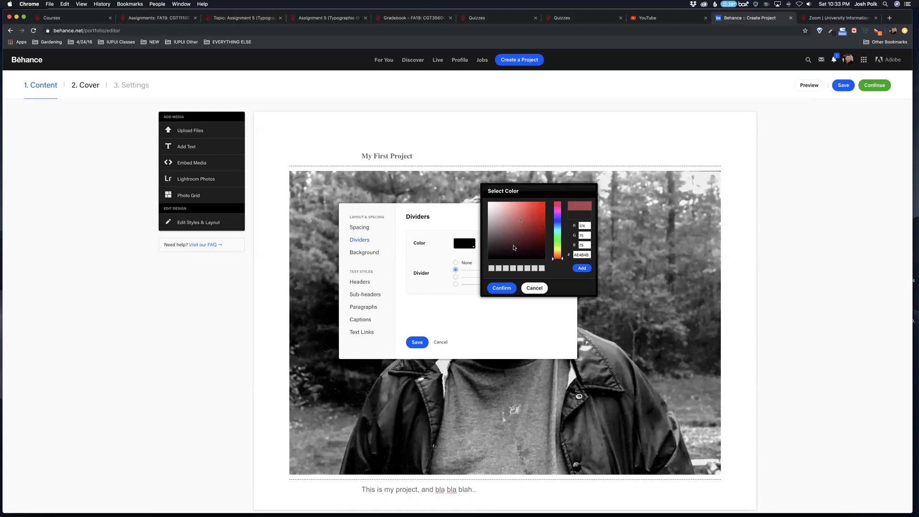
{"action": "left_click", "coordinate": [508, 289]}
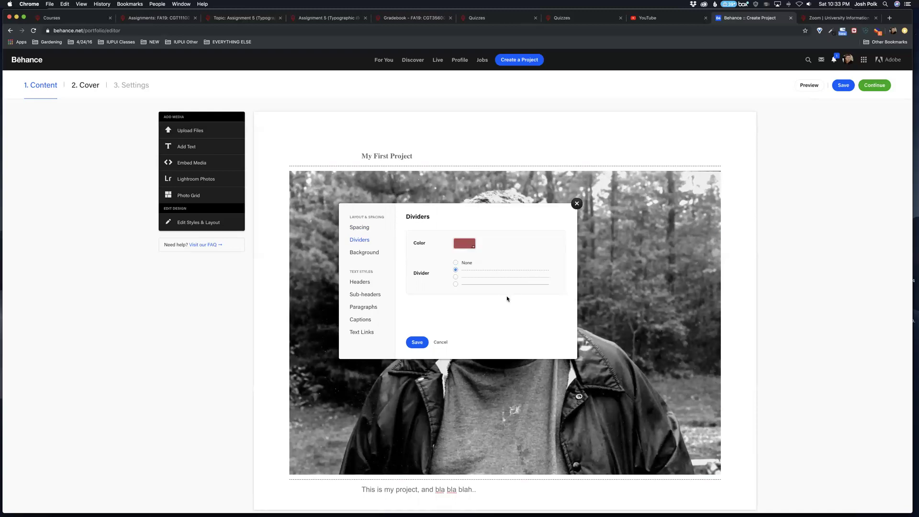
Try a pink background, look at header styles, then cancel to discard every style change
{"action": "scroll", "coordinate": [507, 298], "scroll_direction": "down", "scroll_amount": 2}
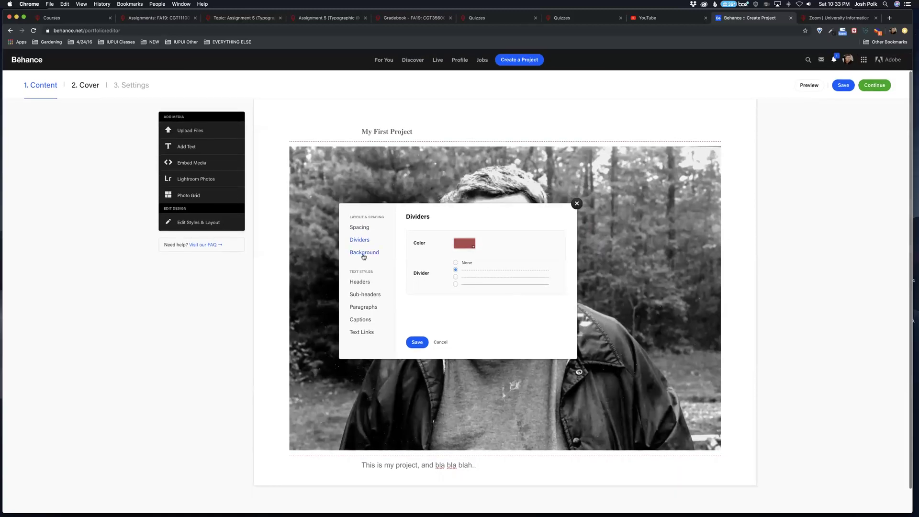
{"action": "left_click", "coordinate": [364, 254]}
{"action": "left_click", "coordinate": [463, 243]}
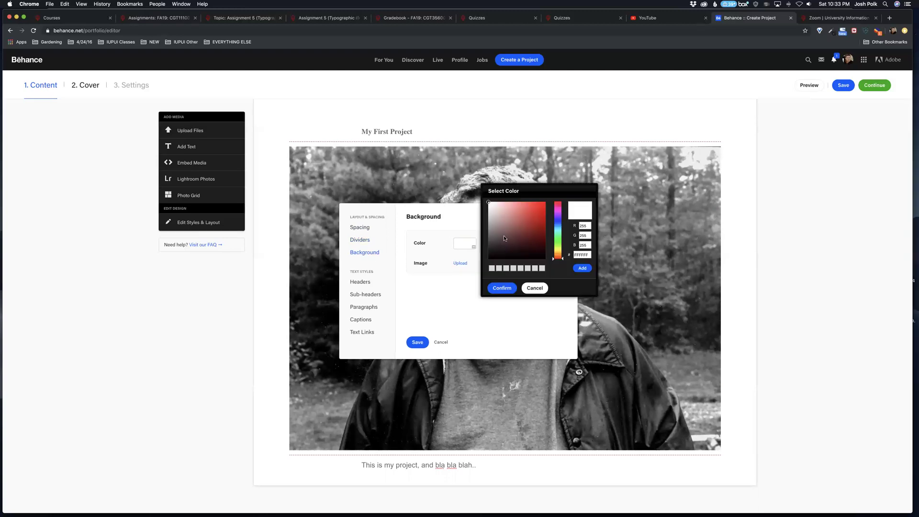
{"action": "left_click_drag", "start_coordinate": [530, 202], "coordinate": [506, 211]}
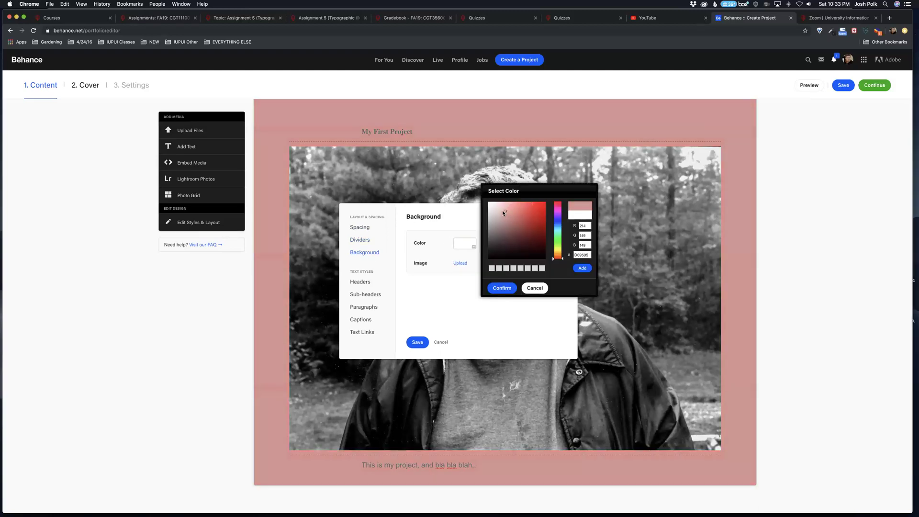
{"action": "left_click", "coordinate": [359, 239]}
{"action": "left_click", "coordinate": [360, 239]}
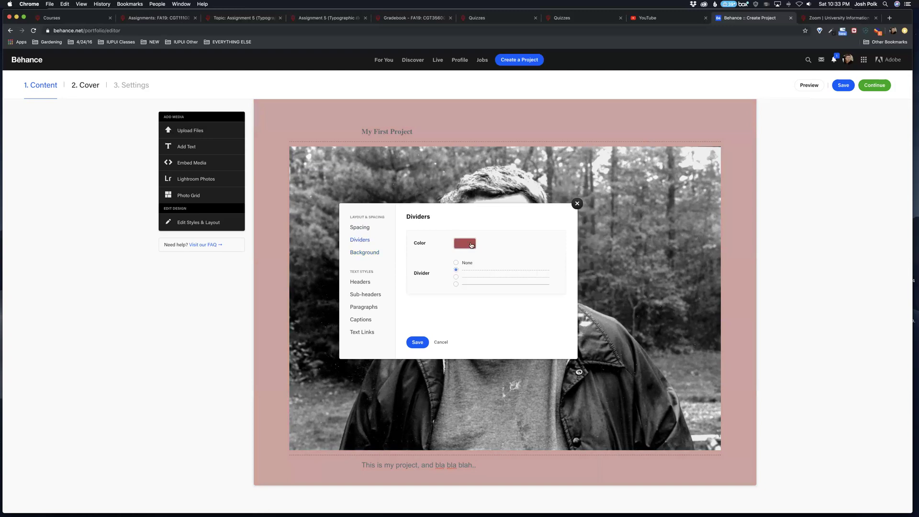
{"action": "left_click", "coordinate": [366, 283]}
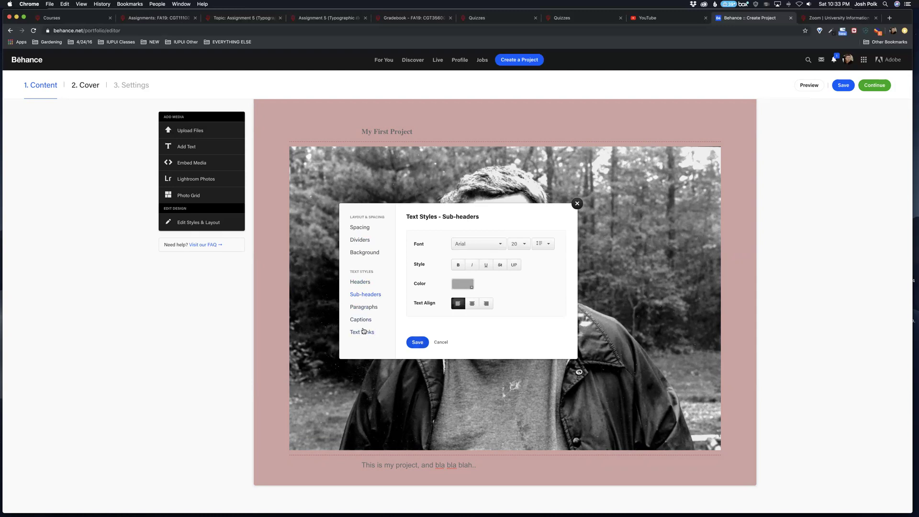
{"action": "left_click", "coordinate": [440, 342]}
{"action": "scroll", "coordinate": [493, 453], "scroll_direction": "down", "scroll_amount": 3}
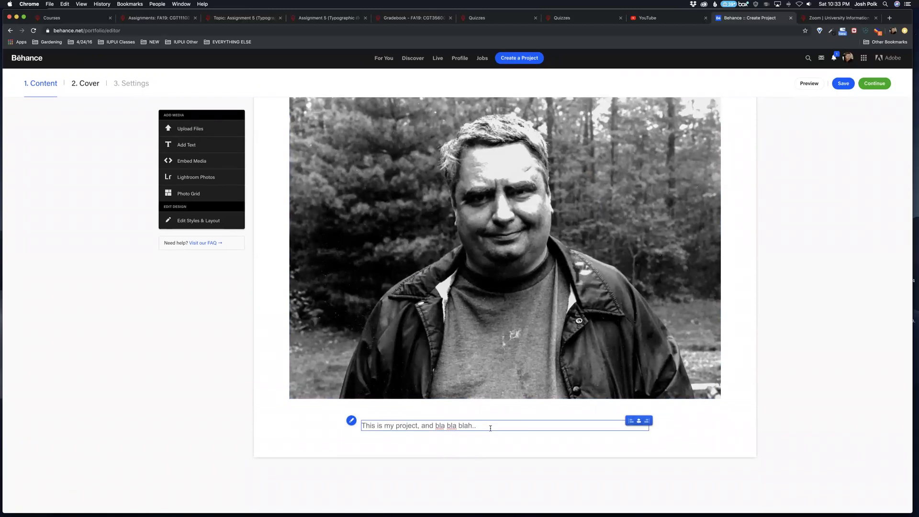
Go to the Cover step so the portrait photo loads as the project cover preview
{"action": "scroll", "coordinate": [490, 429], "scroll_direction": "up", "scroll_amount": 2}
{"action": "scroll", "coordinate": [409, 419], "scroll_direction": "up", "scroll_amount": 1}
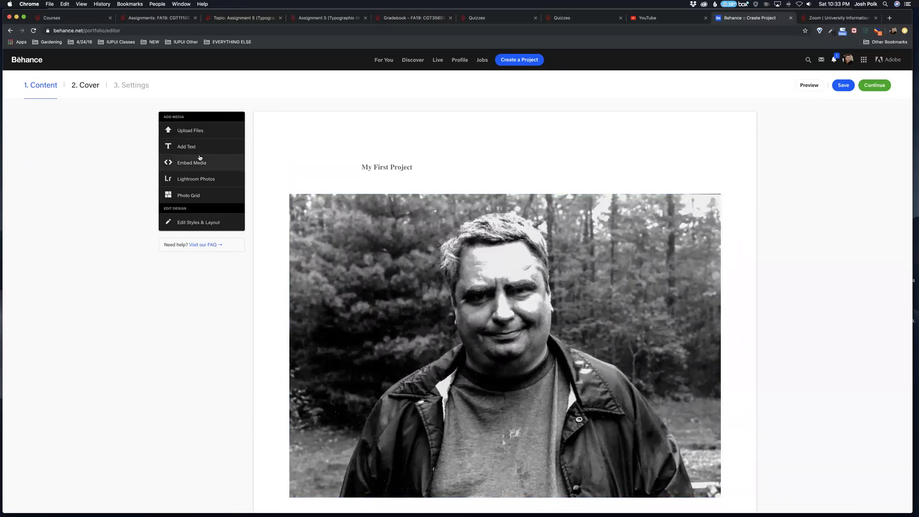
{"action": "scroll", "coordinate": [429, 304], "scroll_direction": "down", "scroll_amount": 2}
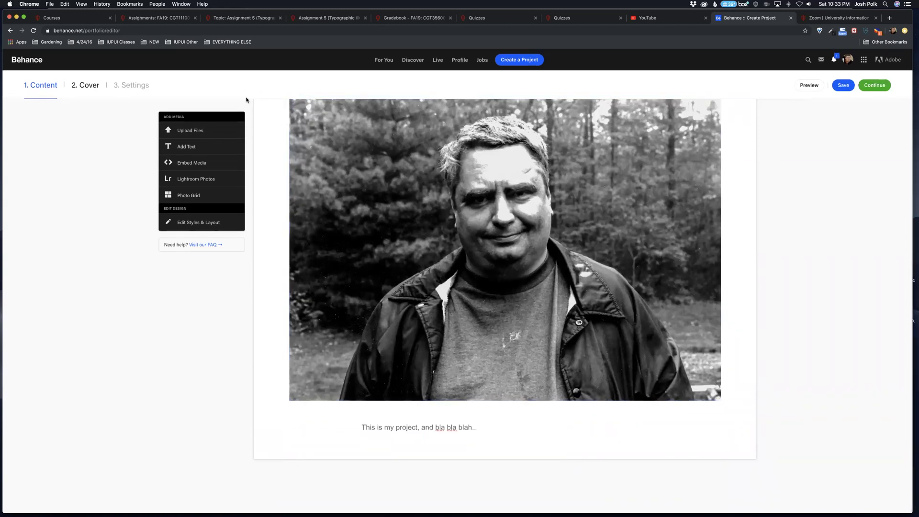
{"action": "left_click", "coordinate": [91, 86]}
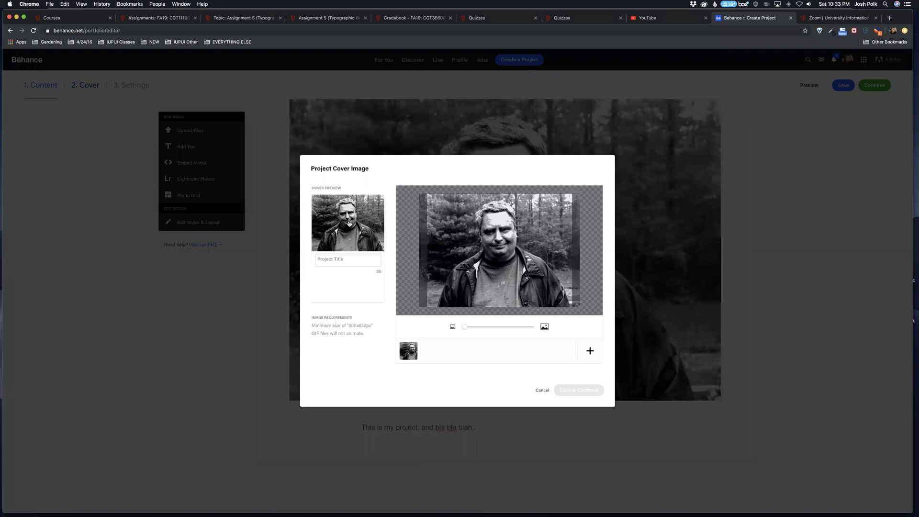
Enter 'Test' as the project title and crop the cover image
{"action": "left_click", "coordinate": [337, 261]}
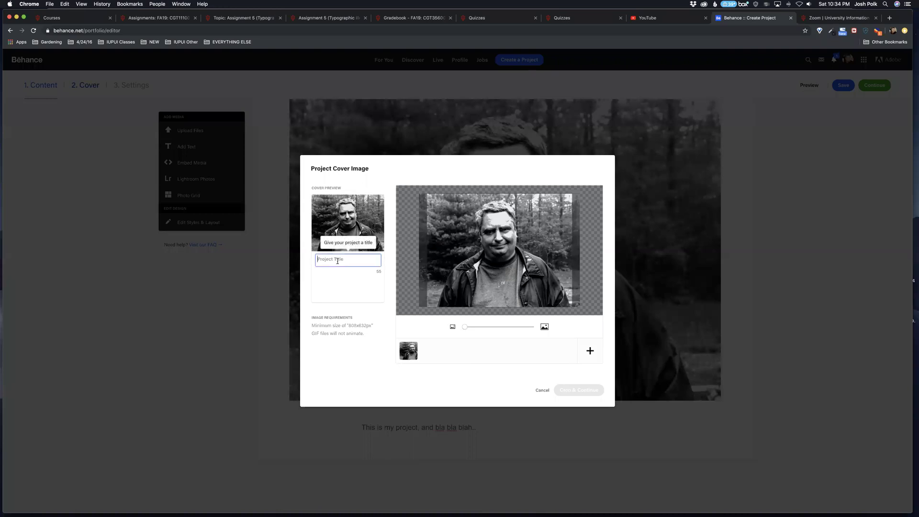
{"action": "type", "text": "Teest"}
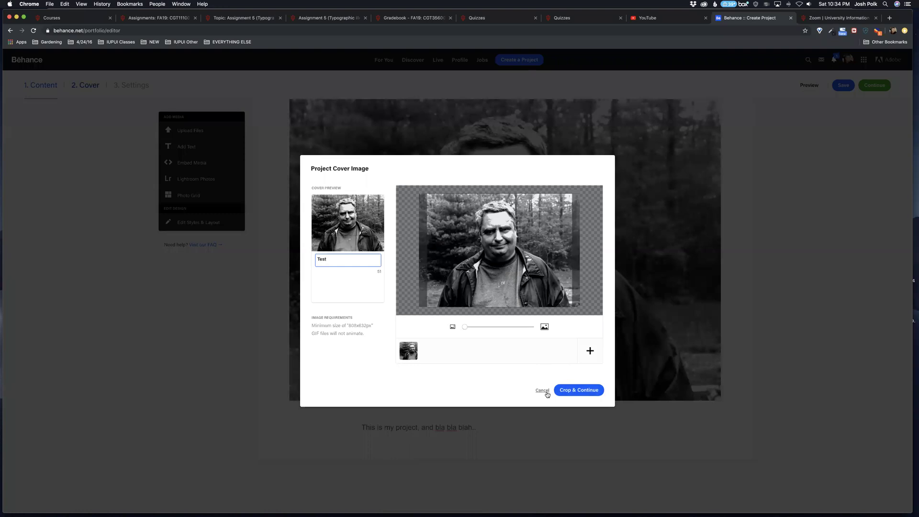
{"action": "left_click", "coordinate": [568, 390]}
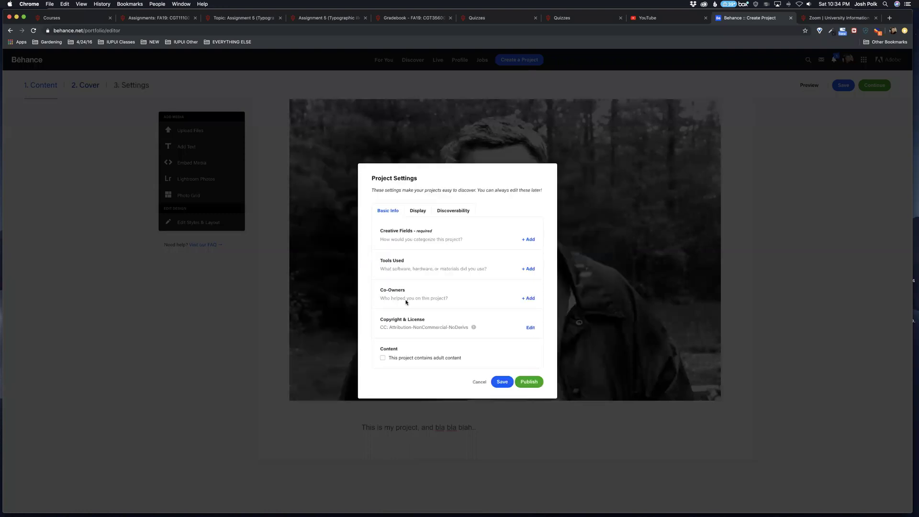
Add Animation as the project's creative field and publish the project
{"action": "left_click", "coordinate": [416, 213]}
{"action": "left_click", "coordinate": [444, 215]}
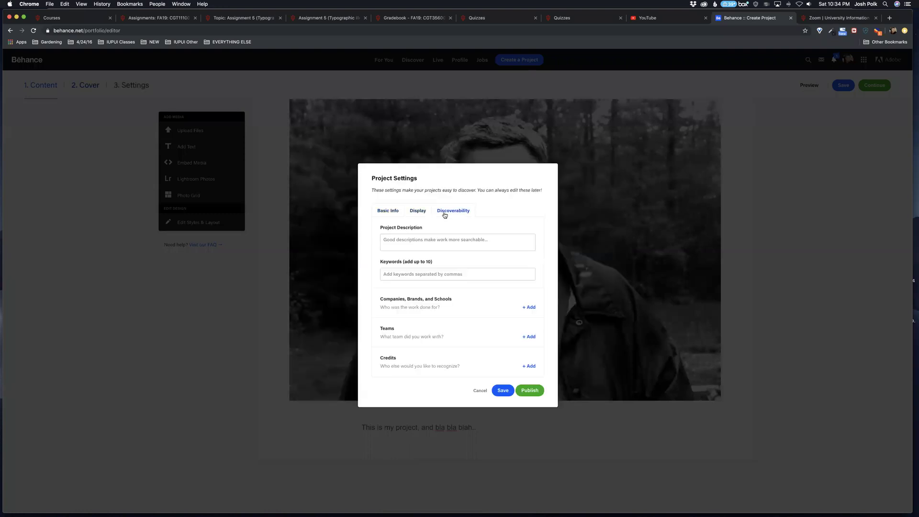
{"action": "left_click", "coordinate": [396, 211]}
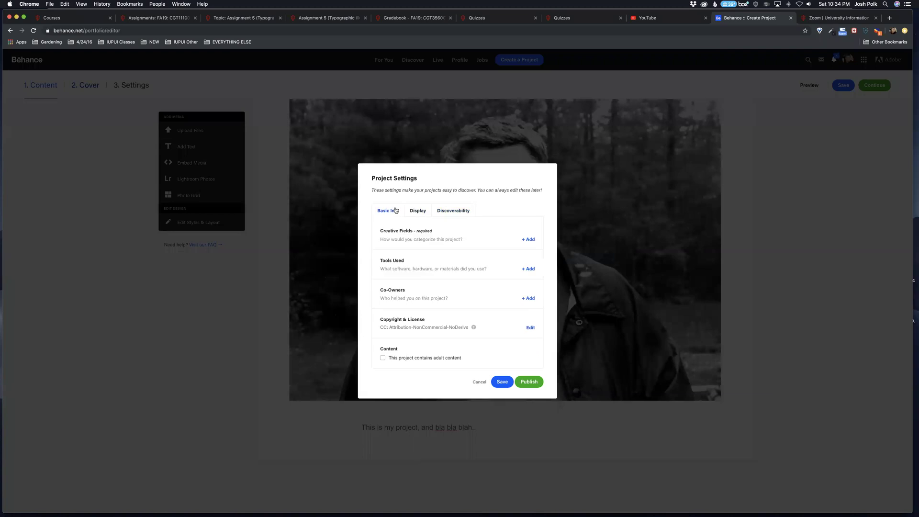
{"action": "left_click", "coordinate": [503, 387]}
{"action": "left_click", "coordinate": [528, 239]}
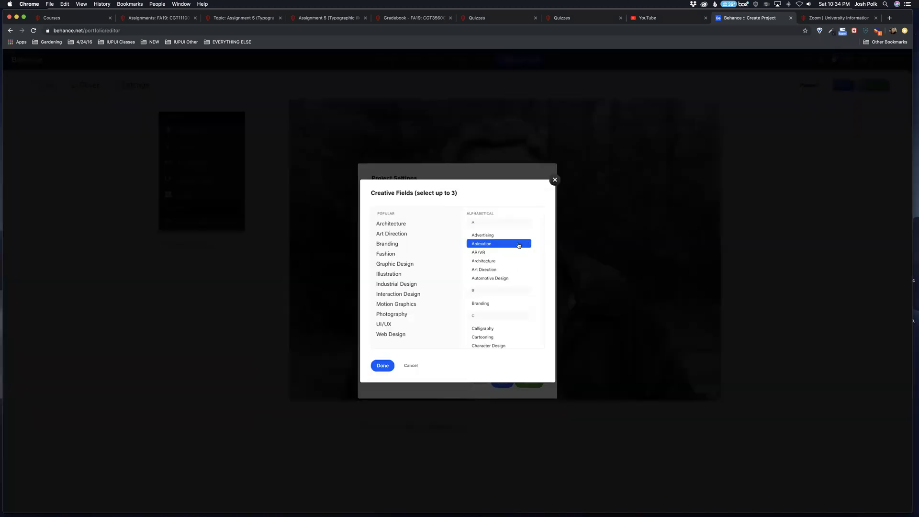
{"action": "left_click", "coordinate": [484, 244]}
{"action": "left_click", "coordinate": [383, 366]}
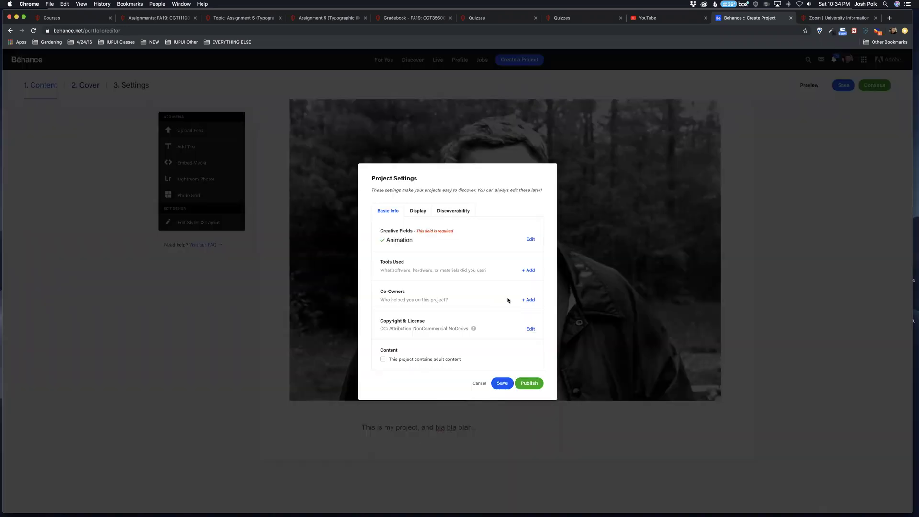
{"action": "left_click", "coordinate": [526, 383]}
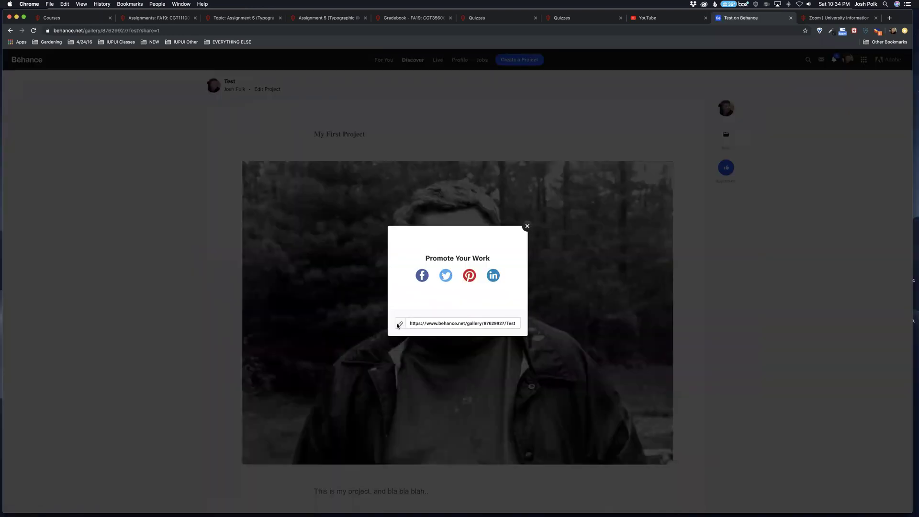
Dismiss the share link and Promote Your Work prompts, then open your profile in a new tab
{"action": "left_click", "coordinate": [442, 323]}
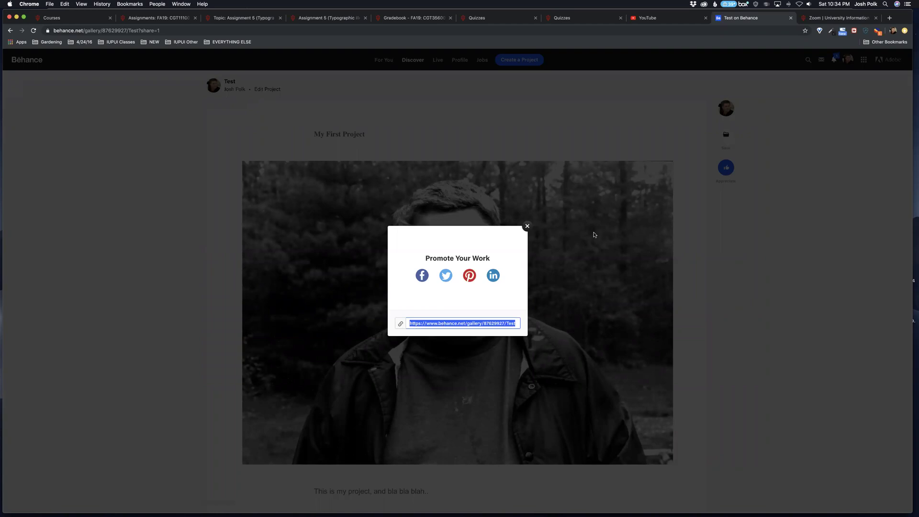
{"action": "left_click", "coordinate": [527, 228]}
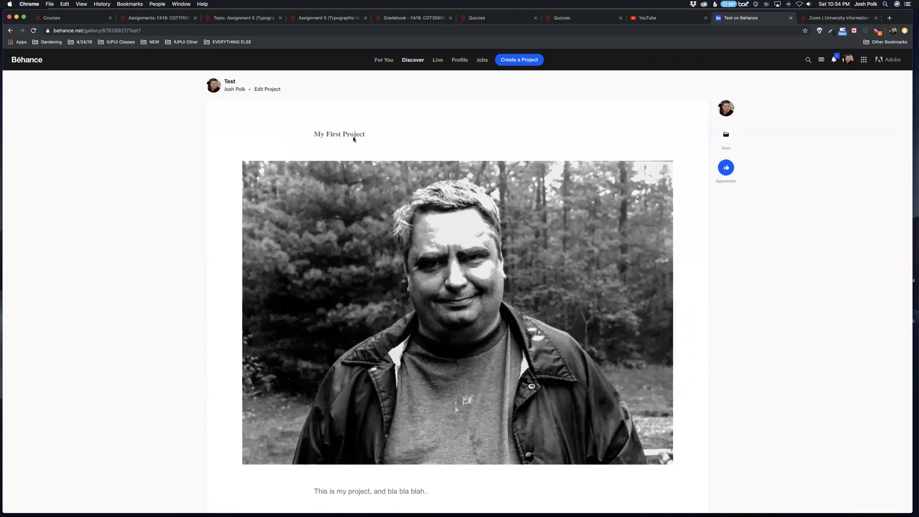
{"action": "scroll", "coordinate": [412, 161], "scroll_direction": "down", "scroll_amount": 3}
{"action": "scroll", "coordinate": [337, 94], "scroll_direction": "up", "scroll_amount": 3}
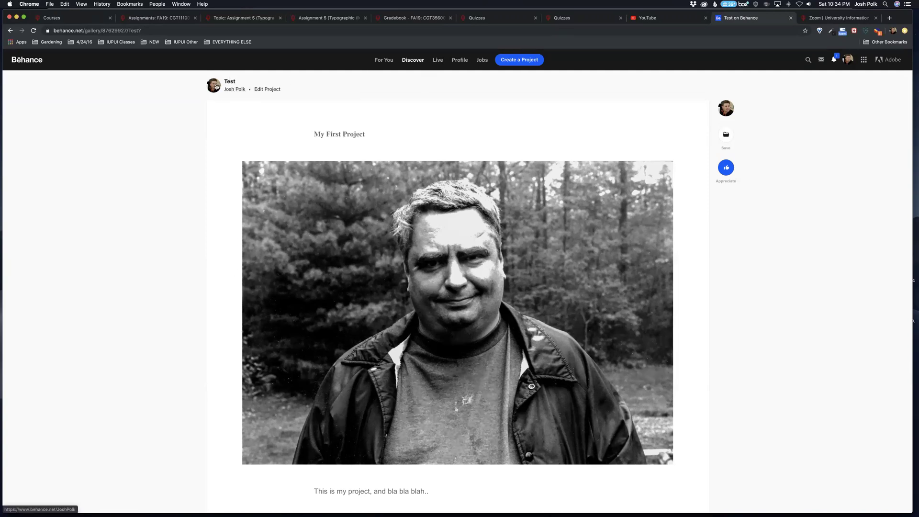
{"action": "left_click", "coordinate": [272, 96]}
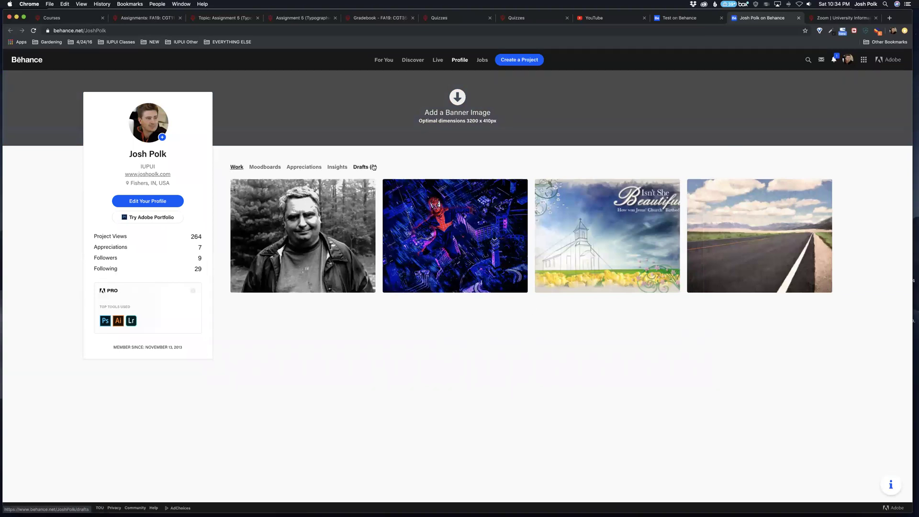
Delete the Test project from the profile through its gear menu, confirming the deletion
{"action": "mouse_move", "coordinate": [281, 239]}
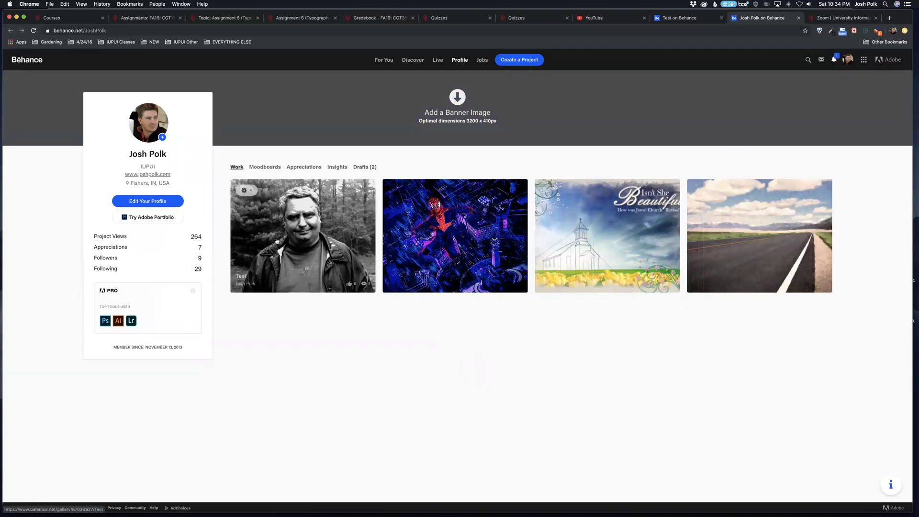
{"action": "left_click", "coordinate": [251, 191]}
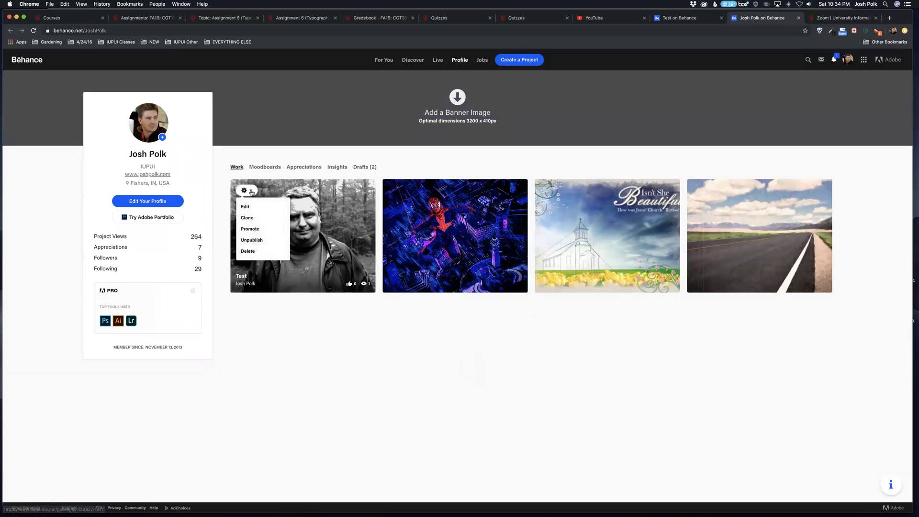
{"action": "left_click", "coordinate": [251, 251]}
{"action": "left_click", "coordinate": [391, 298]}
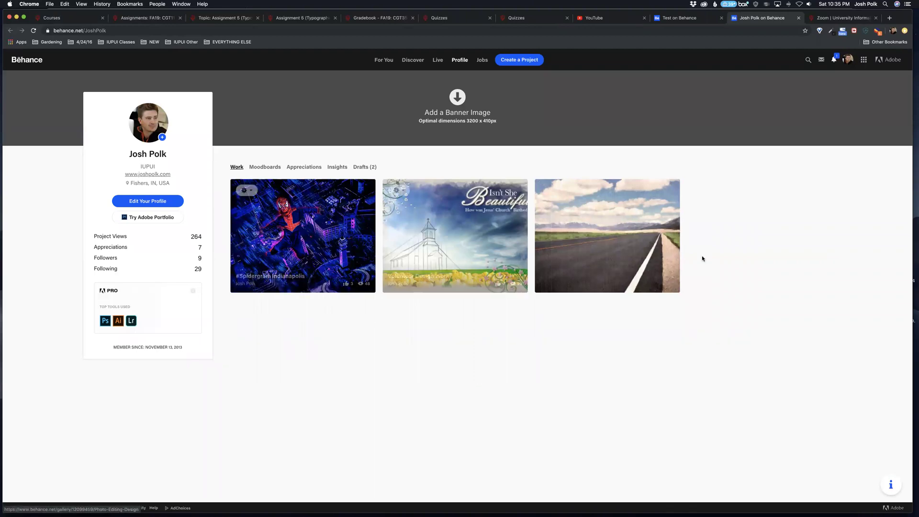
{"action": "left_click", "coordinate": [604, 237]}
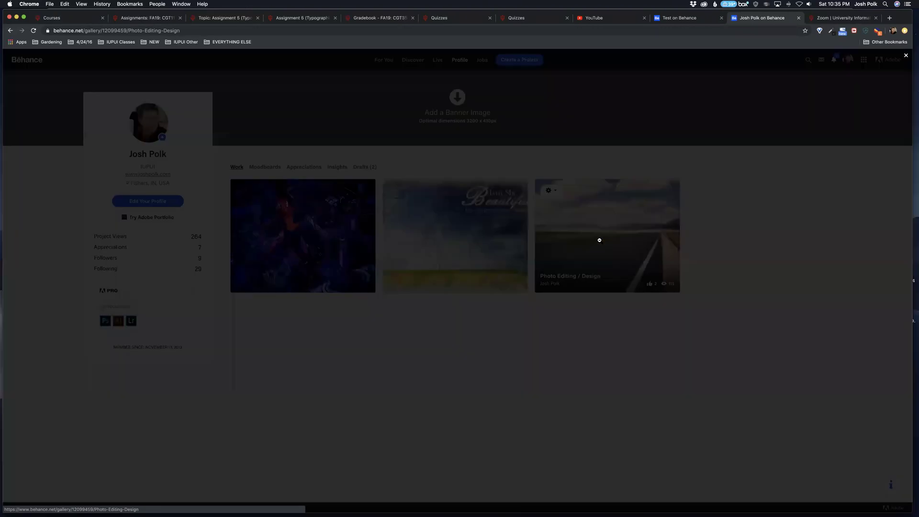
{"action": "scroll", "coordinate": [578, 278], "scroll_direction": "down", "scroll_amount": 20}
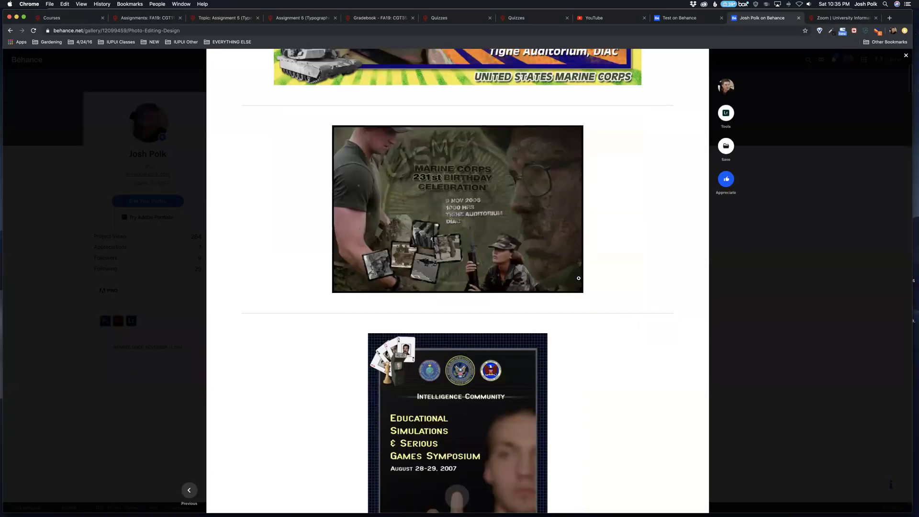
{"action": "scroll", "coordinate": [579, 278], "scroll_direction": "down", "scroll_amount": 10}
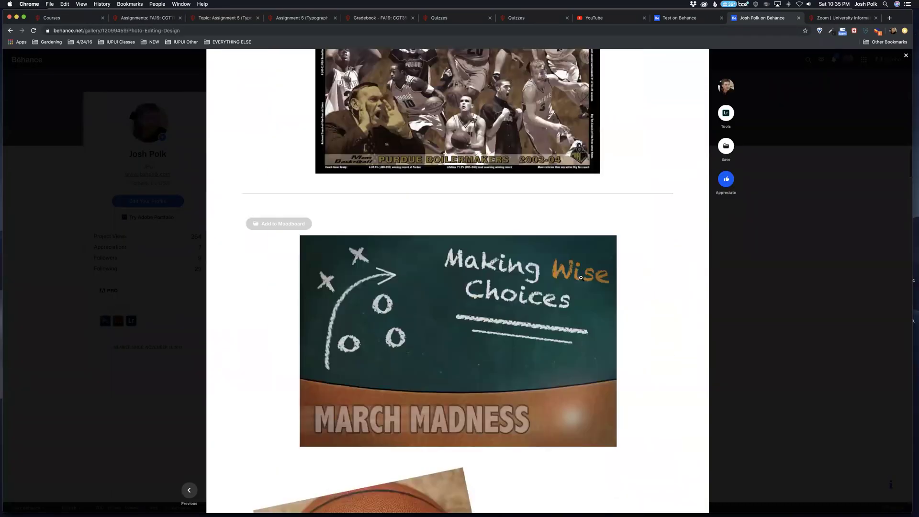
{"action": "scroll", "coordinate": [580, 277], "scroll_direction": "up", "scroll_amount": 20}
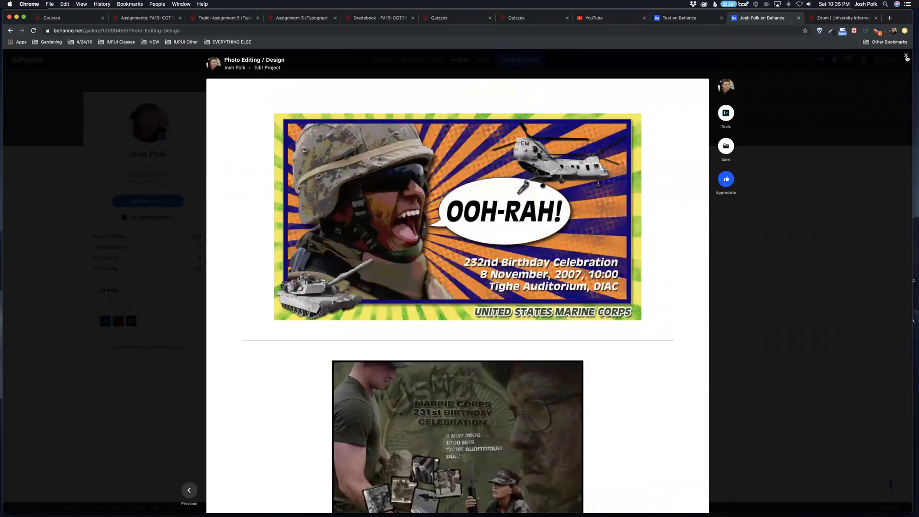
{"action": "left_click", "coordinate": [906, 58]}
{"action": "left_click", "coordinate": [480, 252]}
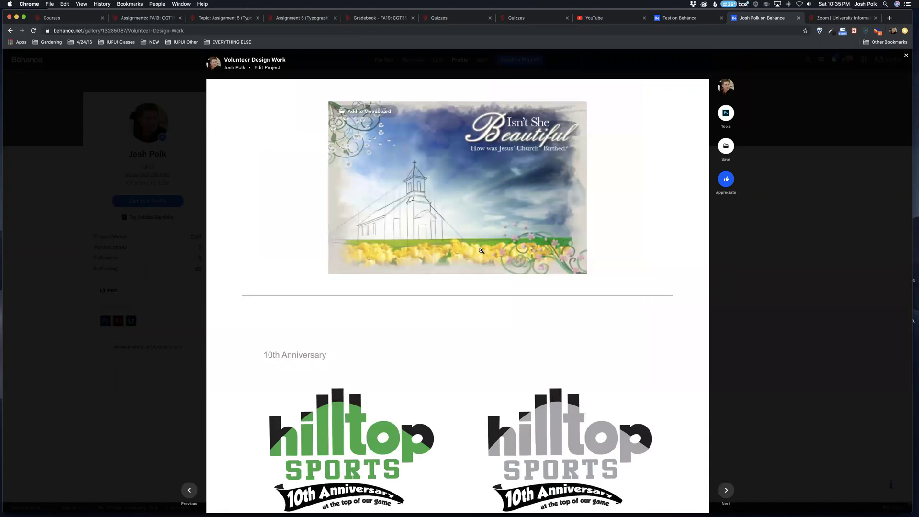
{"action": "scroll", "coordinate": [482, 246], "scroll_direction": "down", "scroll_amount": 20}
{"action": "scroll", "coordinate": [695, 160], "scroll_direction": "up", "scroll_amount": 20}
{"action": "left_click", "coordinate": [771, 297]}
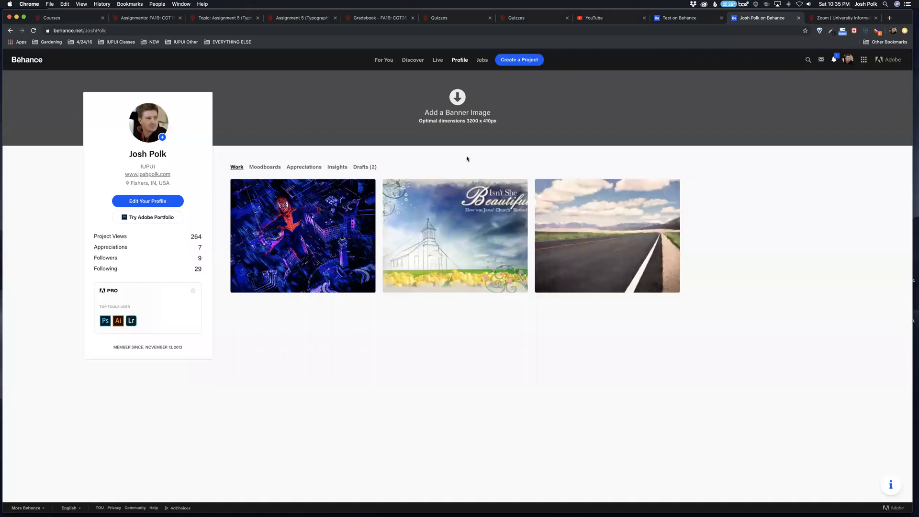